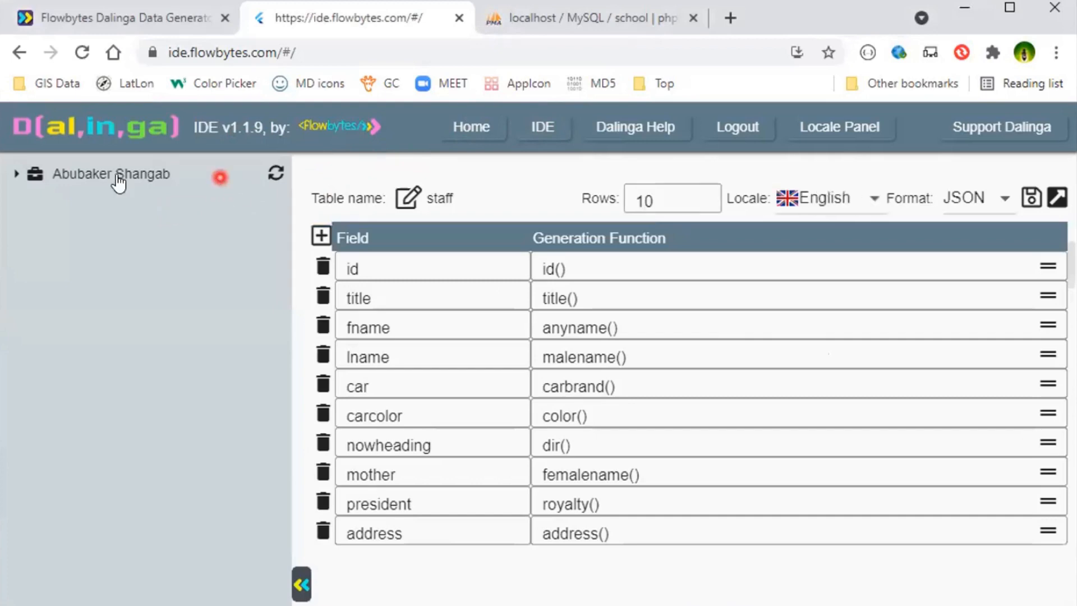
- Open the staff table of the School relational database from the project tree
click(18, 172)
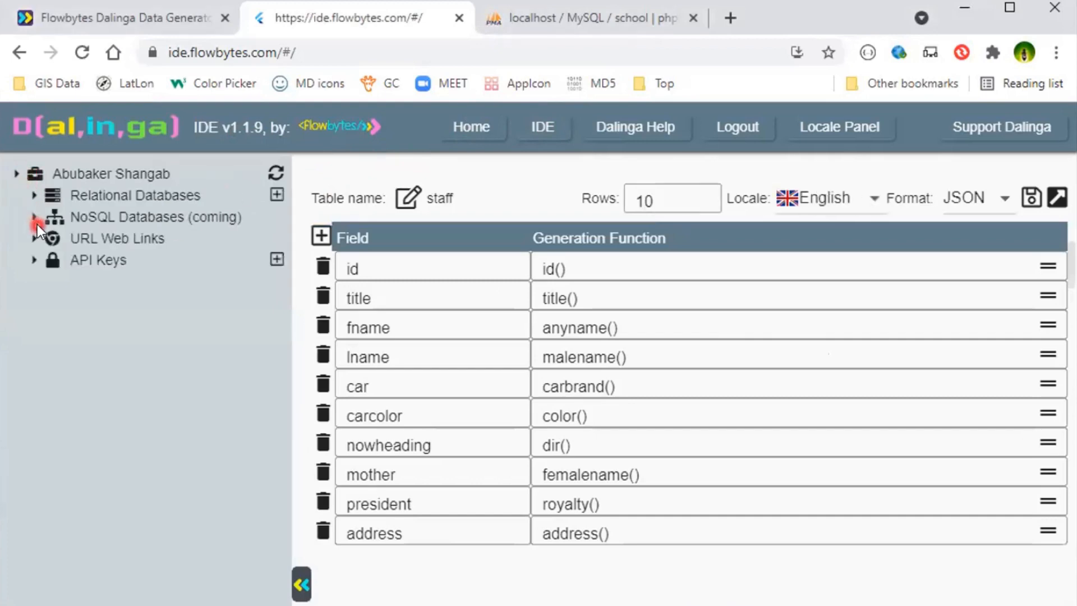
click(36, 199)
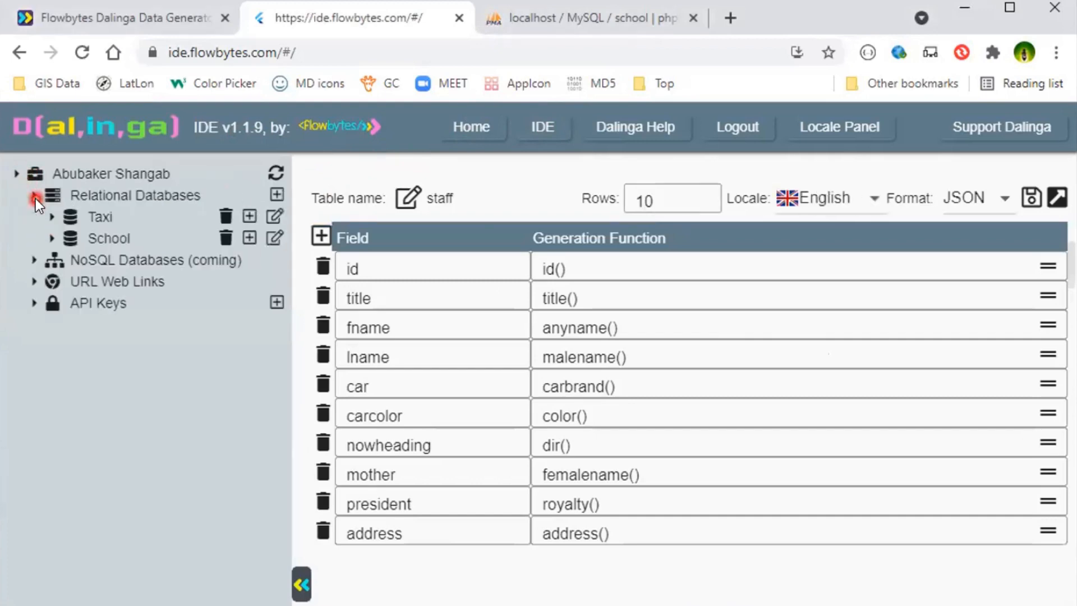
click(55, 238)
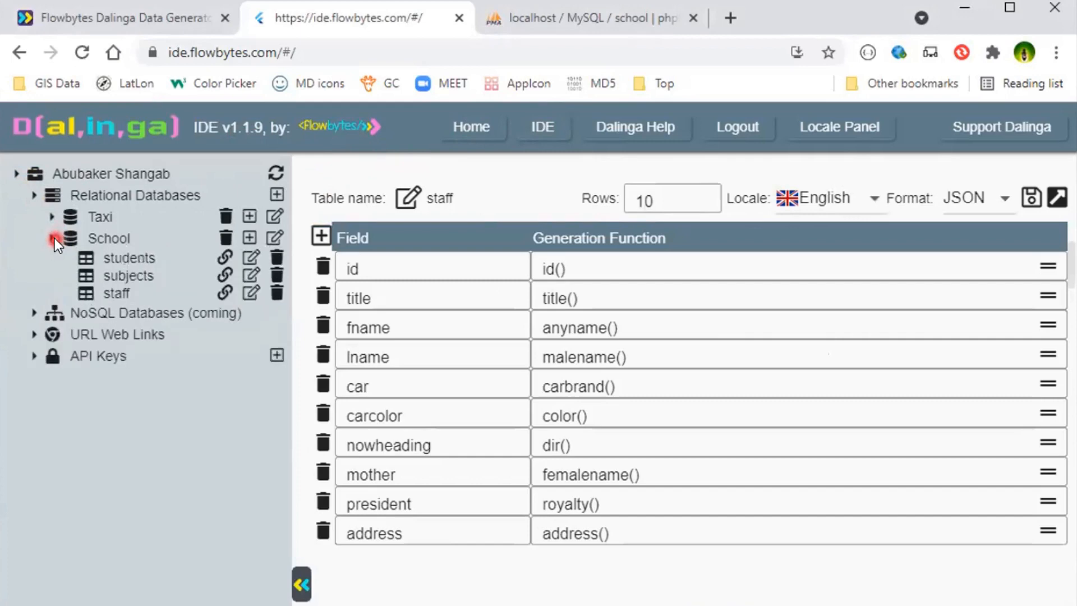
click(115, 292)
click(319, 237)
click(423, 566)
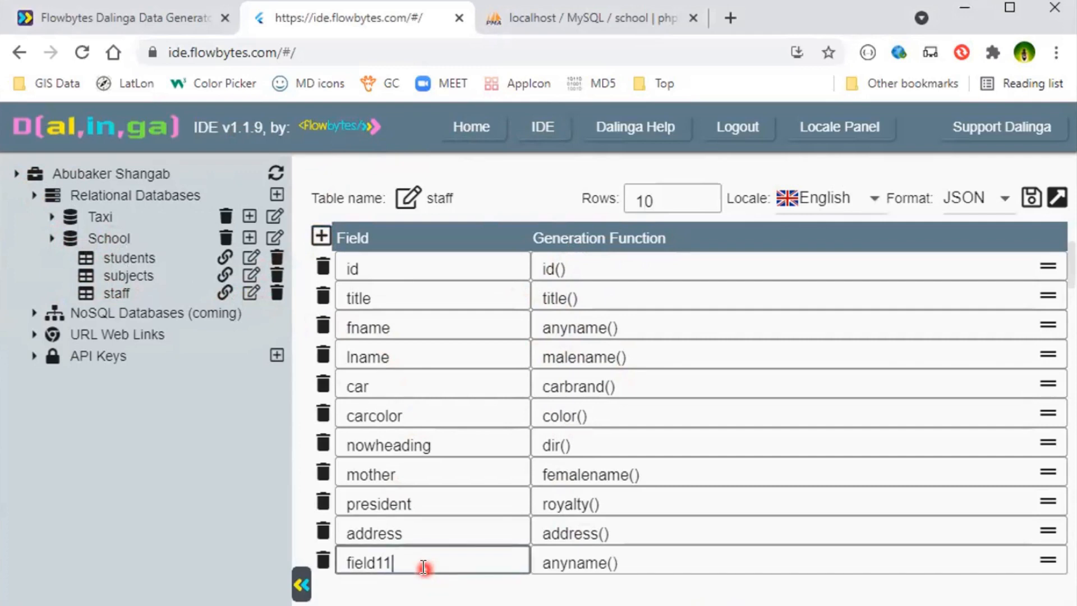
key(BackSpace)
key(BackSpace)
key(BackSpace)
key(BackSpace)
key(BackSpace)
key(BackSpace)
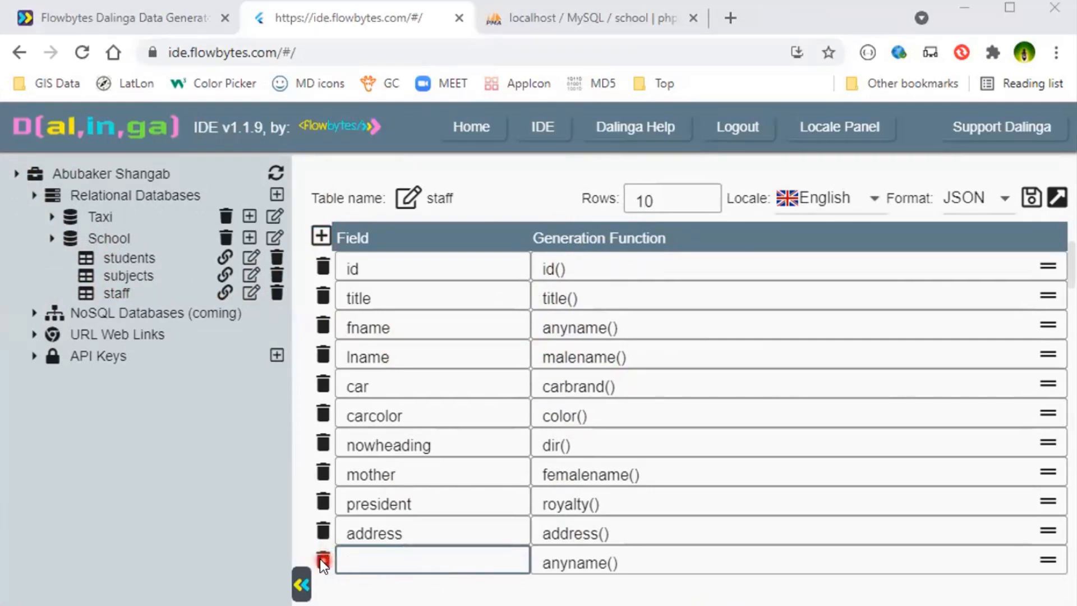
click(322, 560)
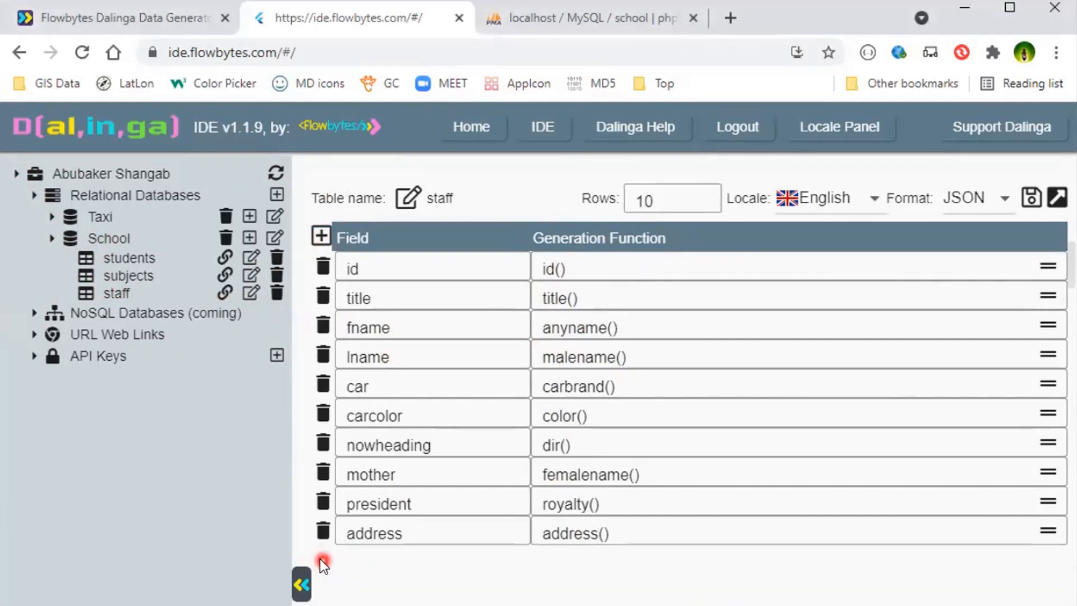
- Replace the car field's generation function with random(Kia, Toyota, Mercedes) and save the staff table
click(408, 382)
click(665, 384)
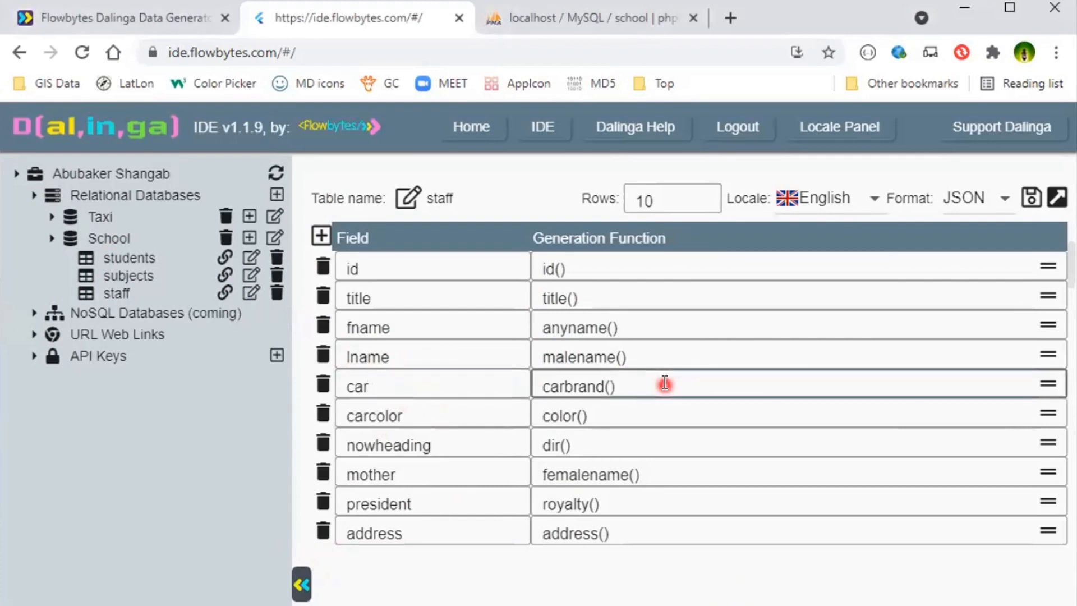
key(BackSpace)
key(BackSpace)
key(BackSpace)
key(BackSpace)
key(BackSpace)
key(BackSpace)
key(BackSpace)
key(BackSpace)
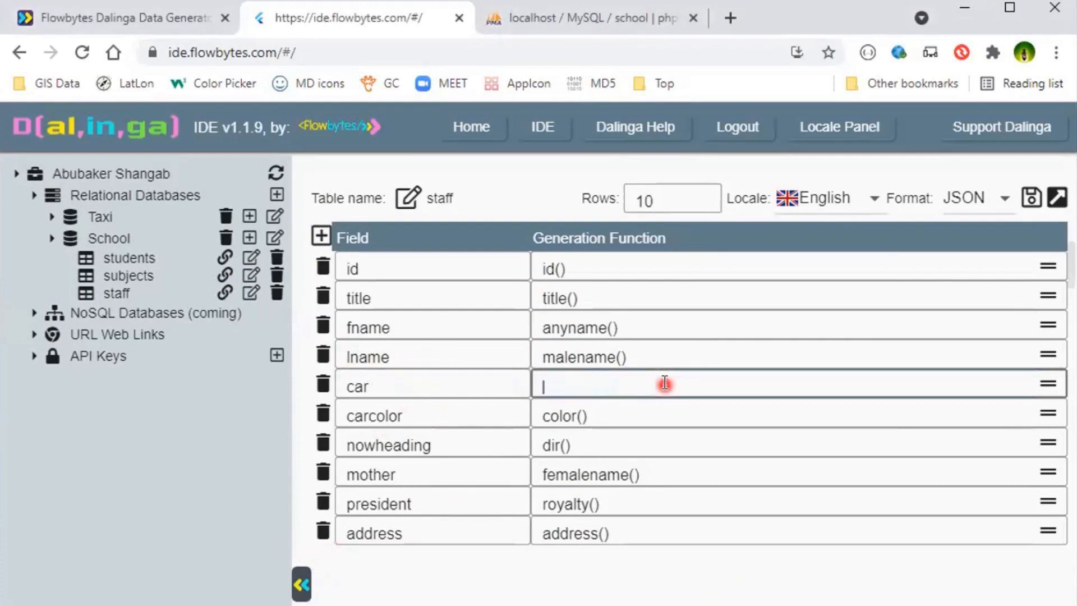
text(random(Kia)
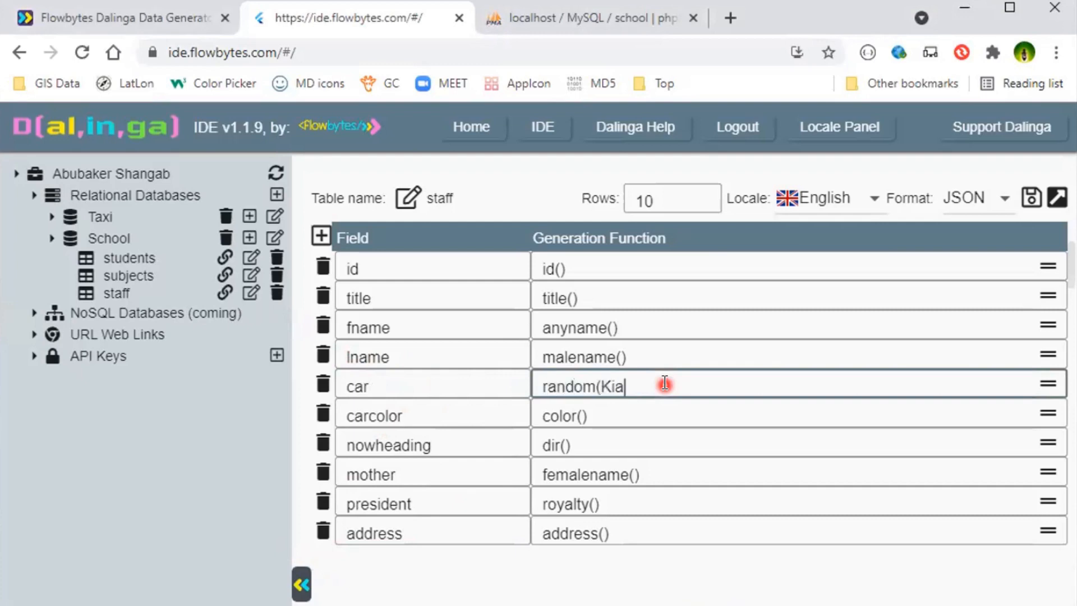
text(, Toyota, Mercedes))
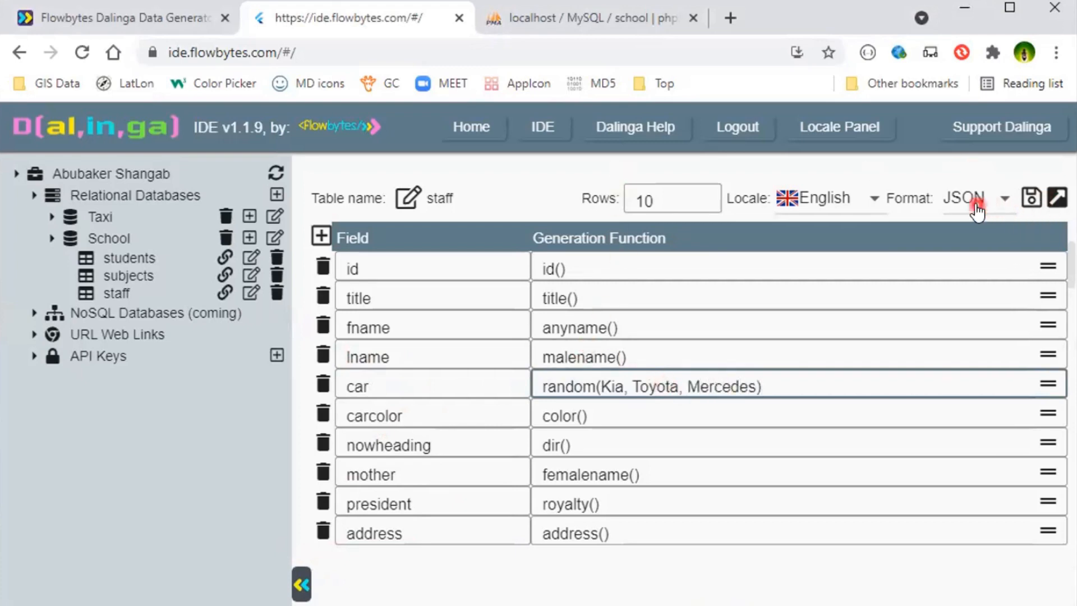
click(1026, 200)
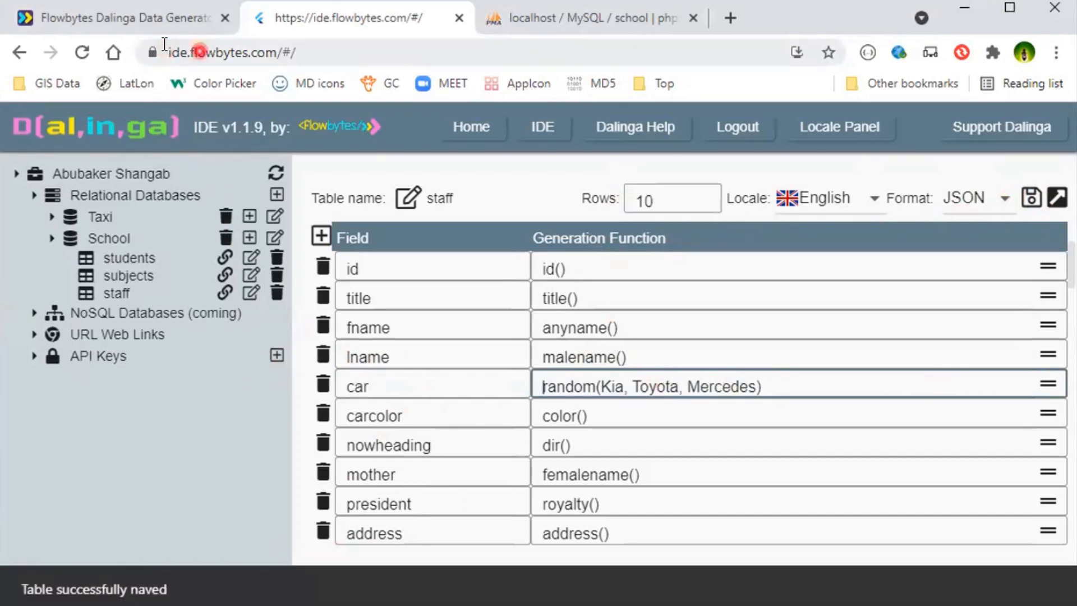
- Run the staff table and examine the car values across all generated JSON records
click(1057, 200)
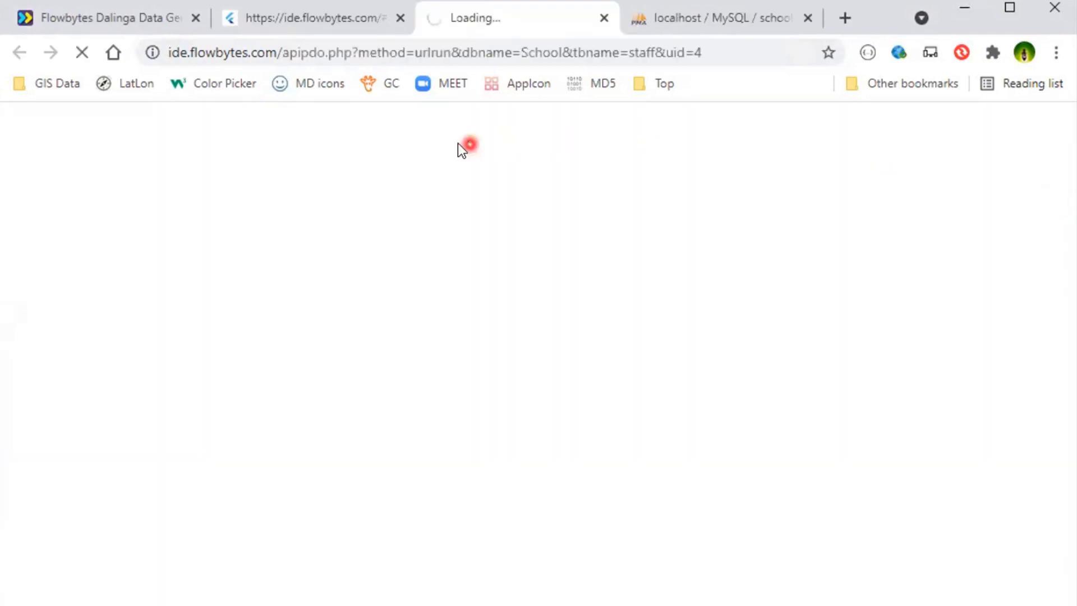
scroll(373, 277, down, 5)
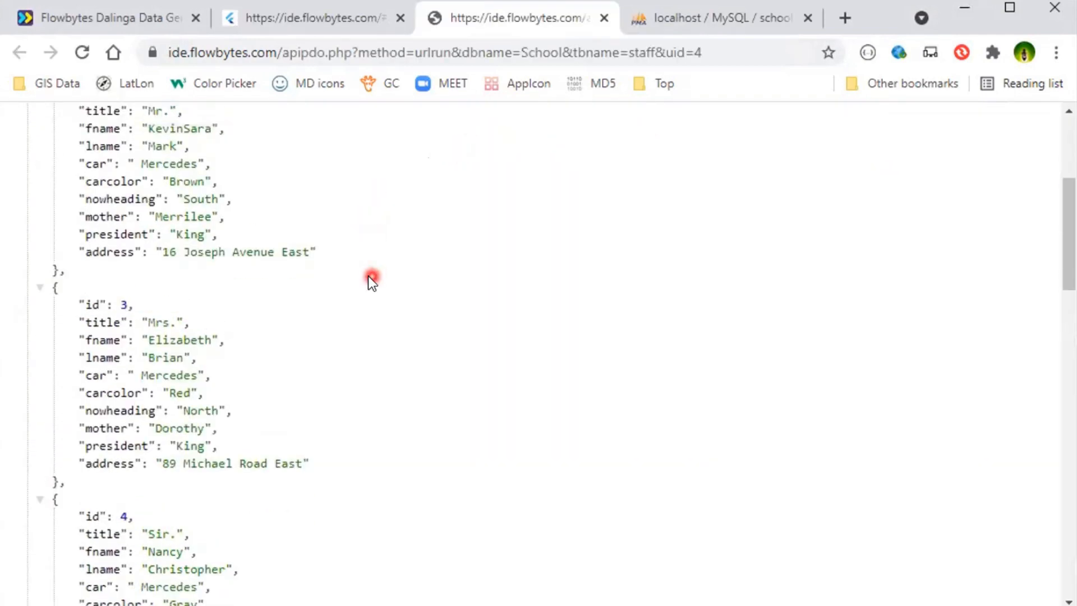
scroll(373, 276, up, 5)
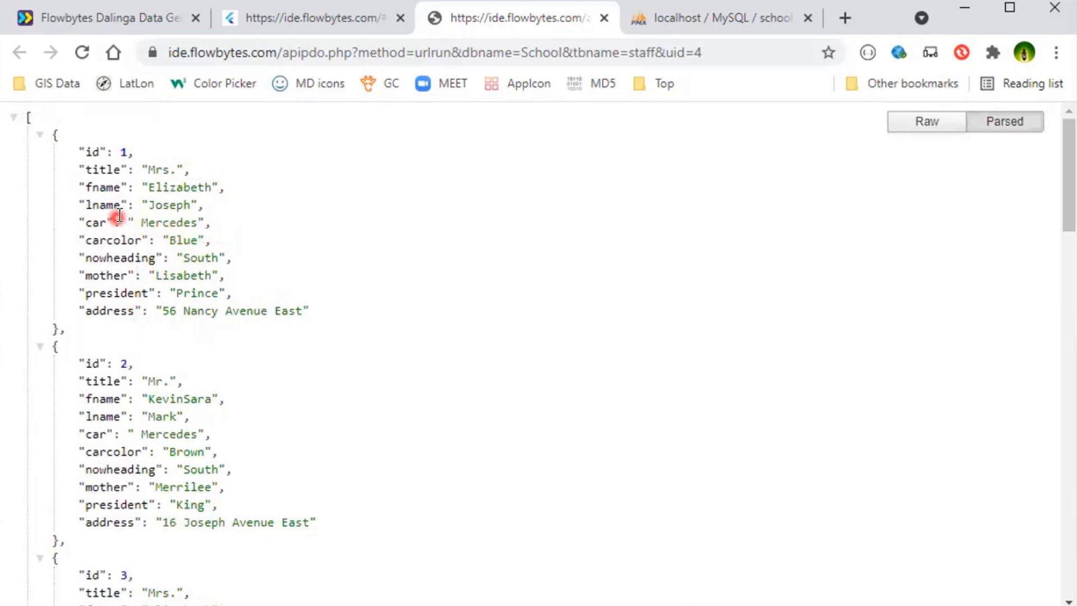
scroll(228, 331, down, 4)
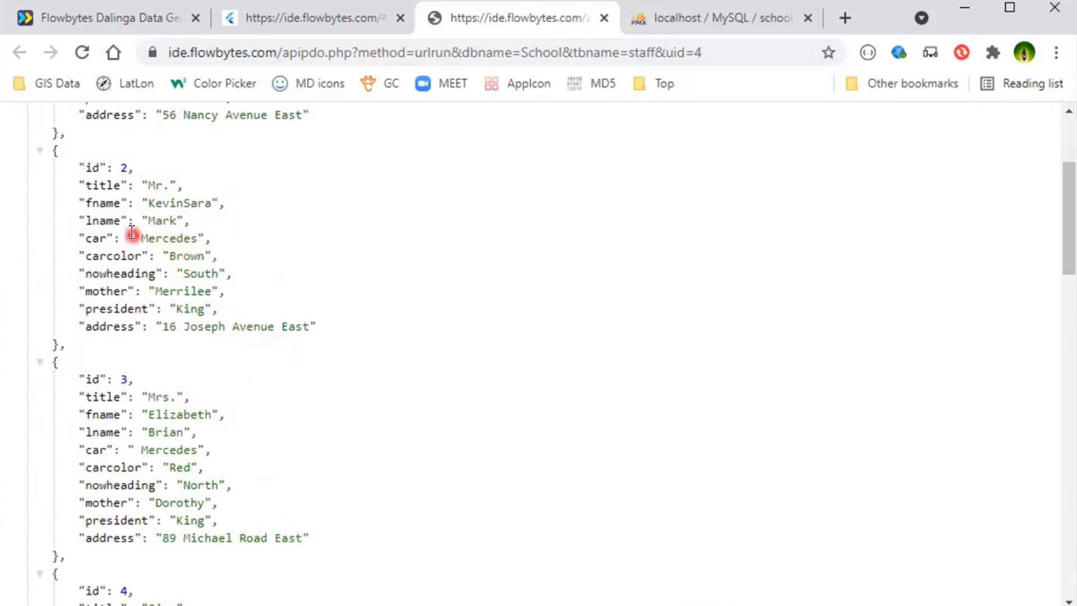
scroll(240, 446, down, 2)
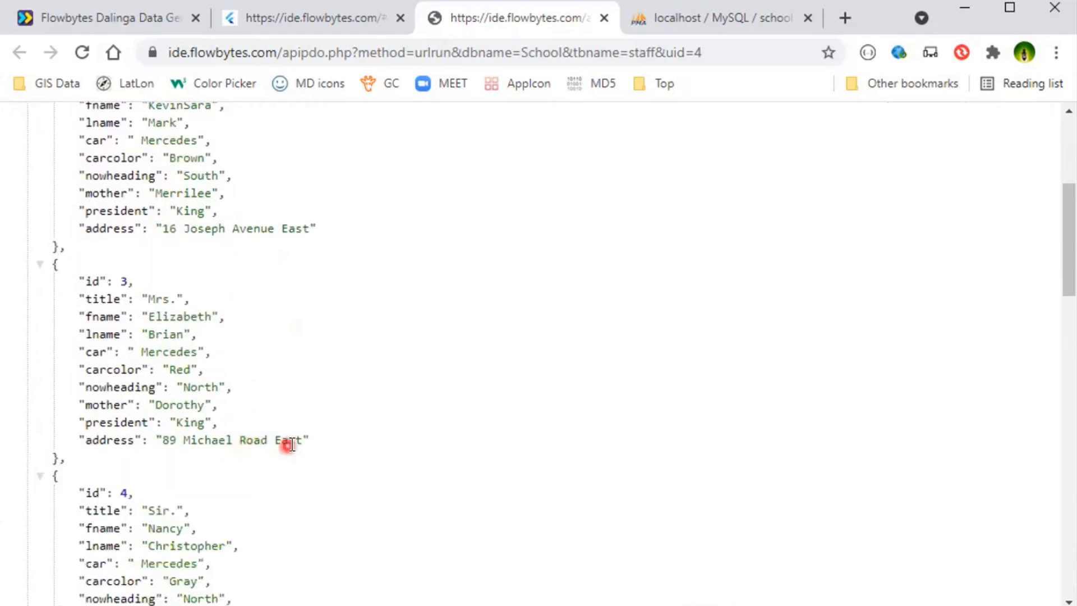
scroll(291, 445, down, 2)
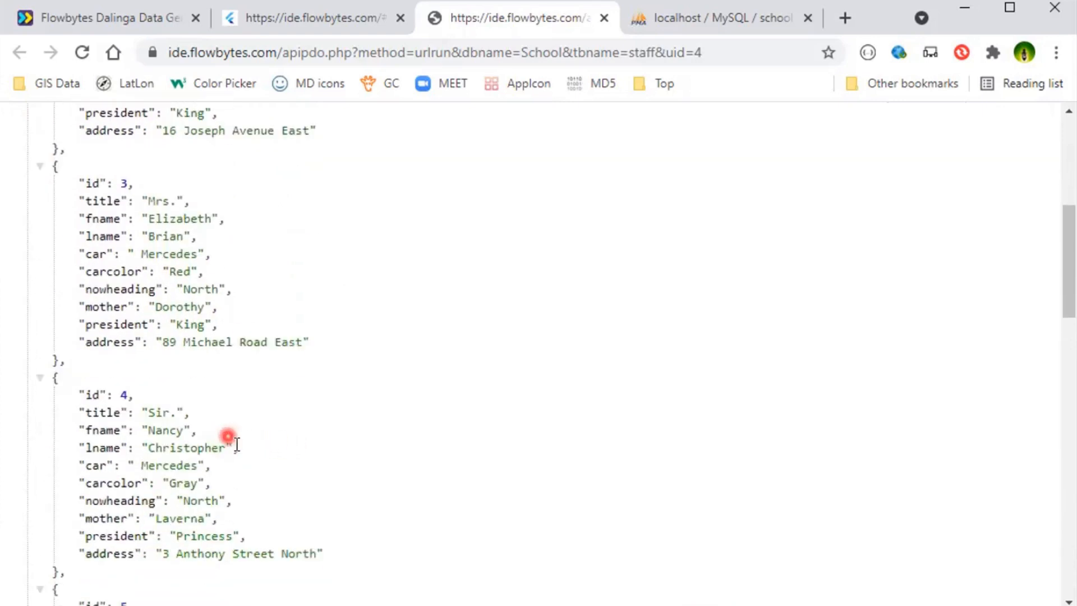
scroll(223, 474, down, 3)
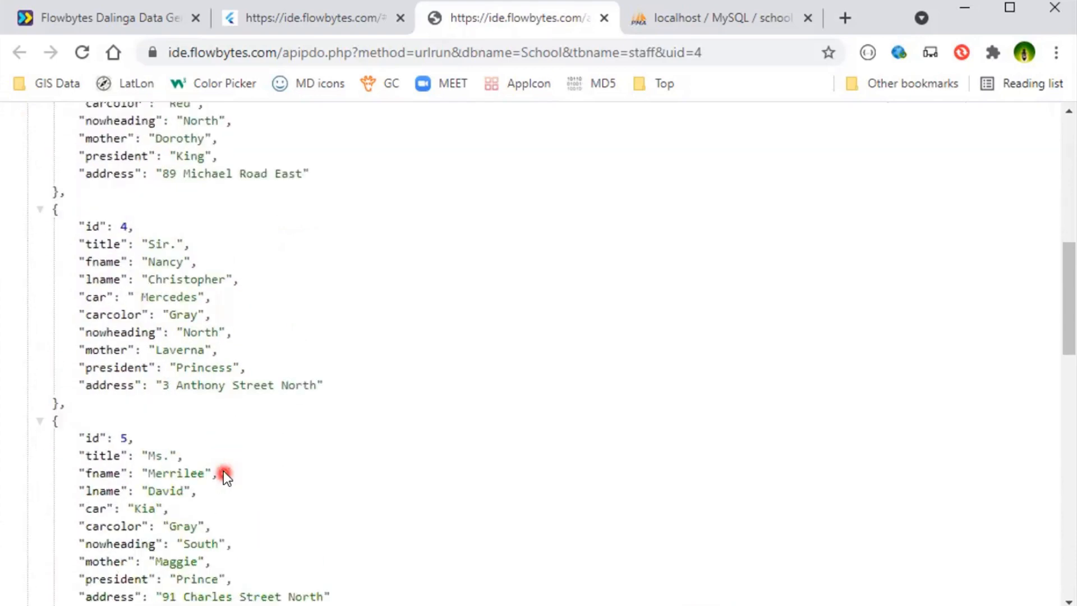
scroll(224, 474, down, 4)
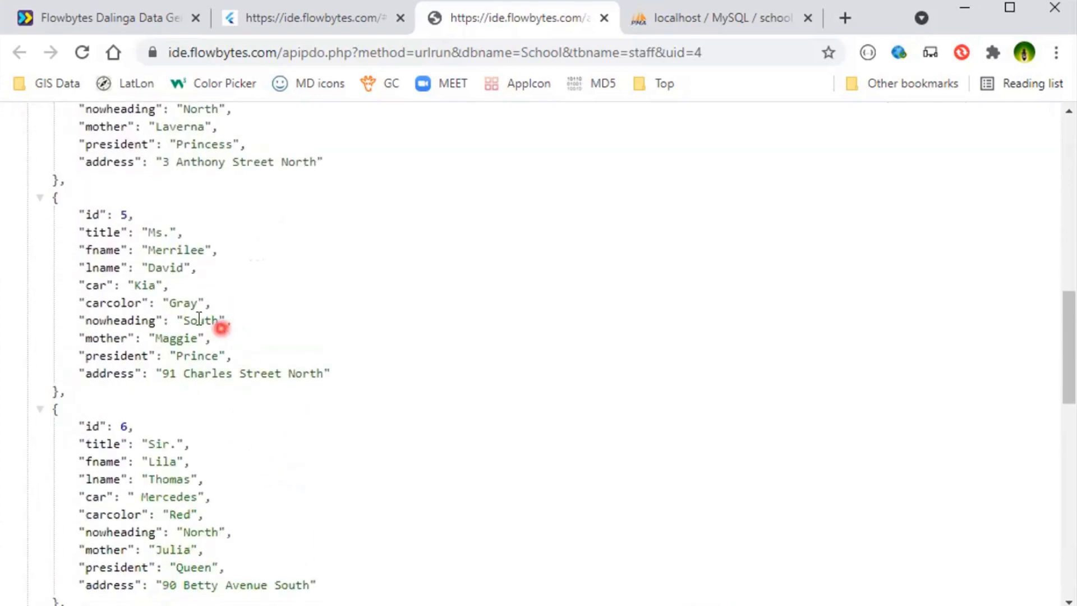
scroll(231, 404, down, 2)
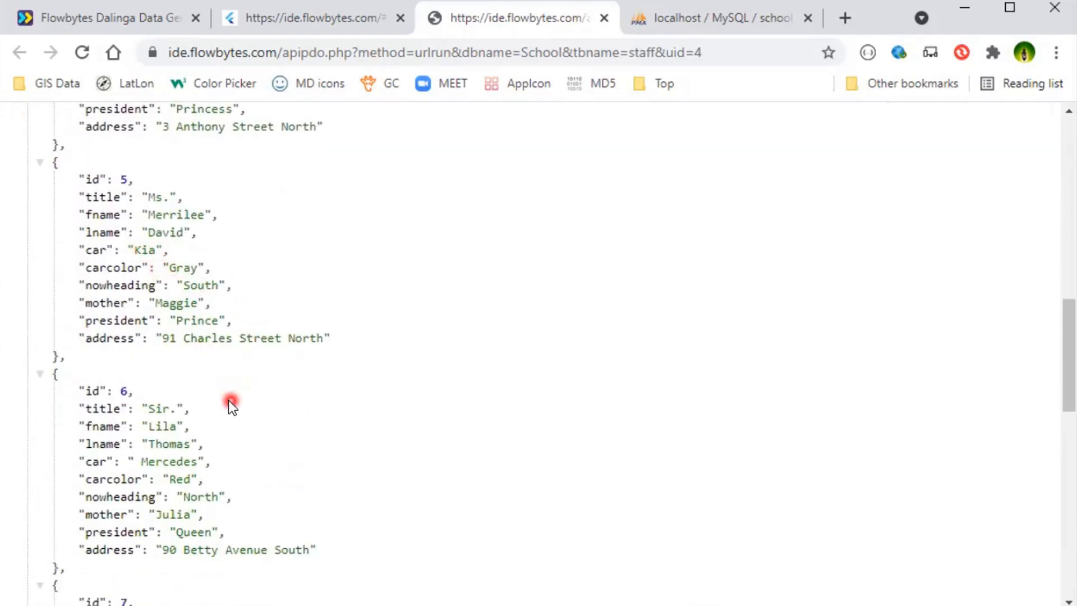
scroll(282, 415, down, 4)
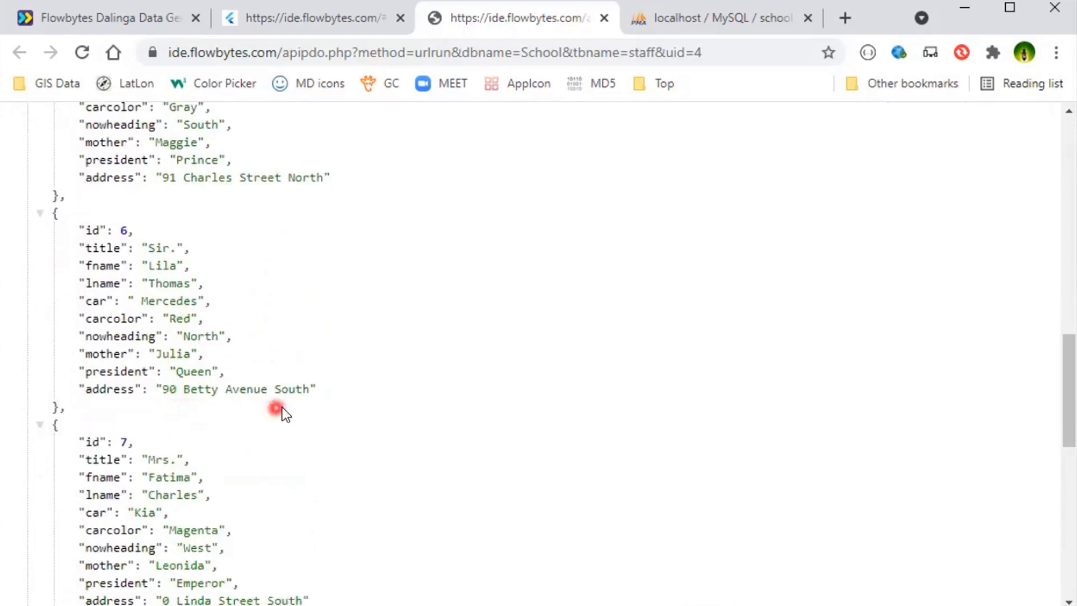
scroll(152, 425, down, 4)
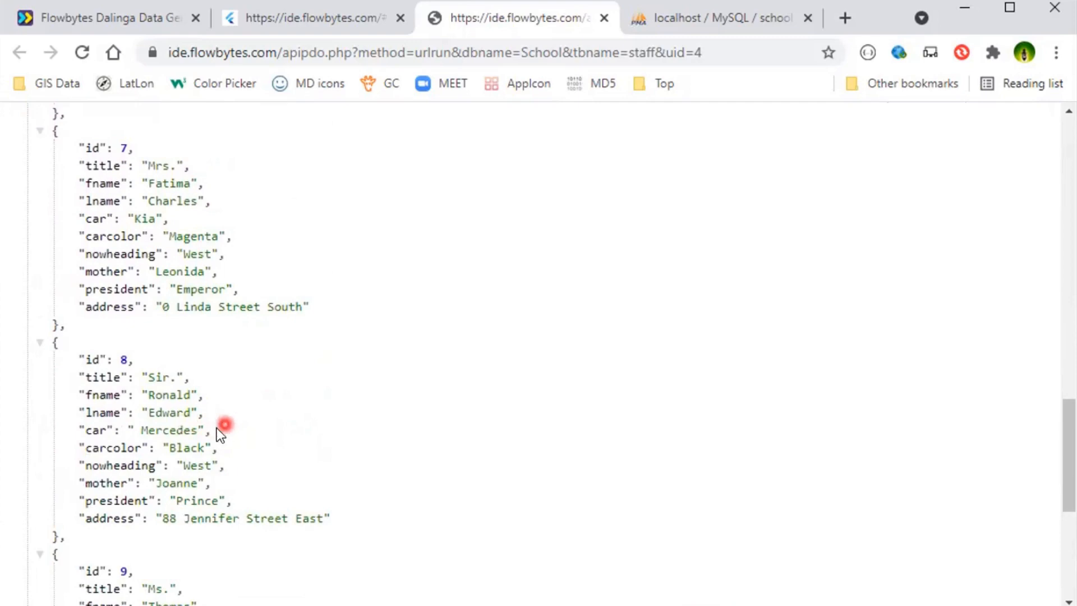
scroll(222, 438, down, 1)
scroll(228, 451, down, 5)
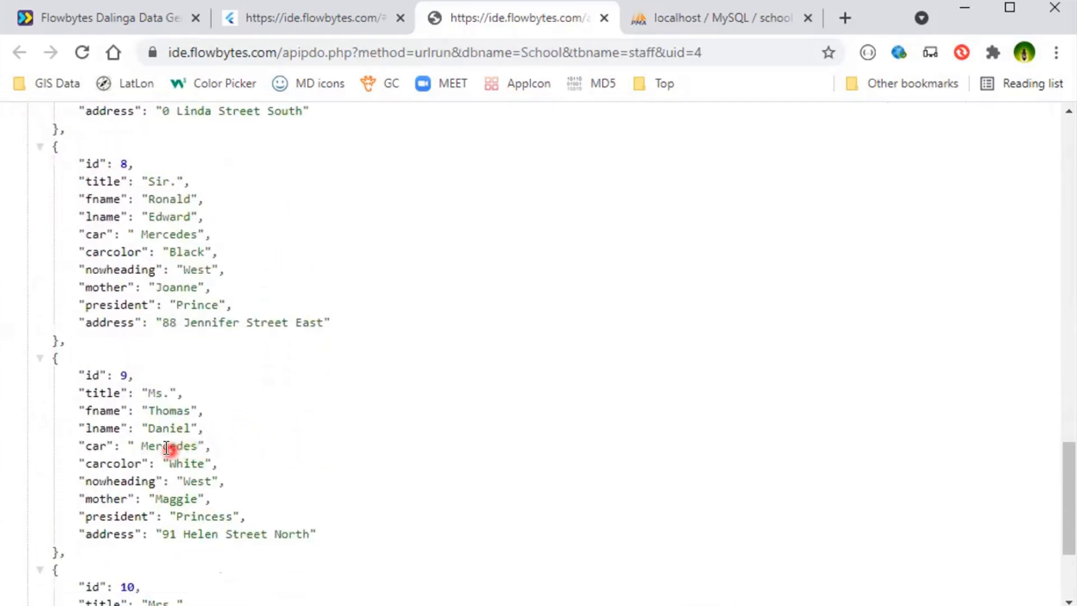
scroll(250, 454, down, 1)
scroll(258, 462, down, 2)
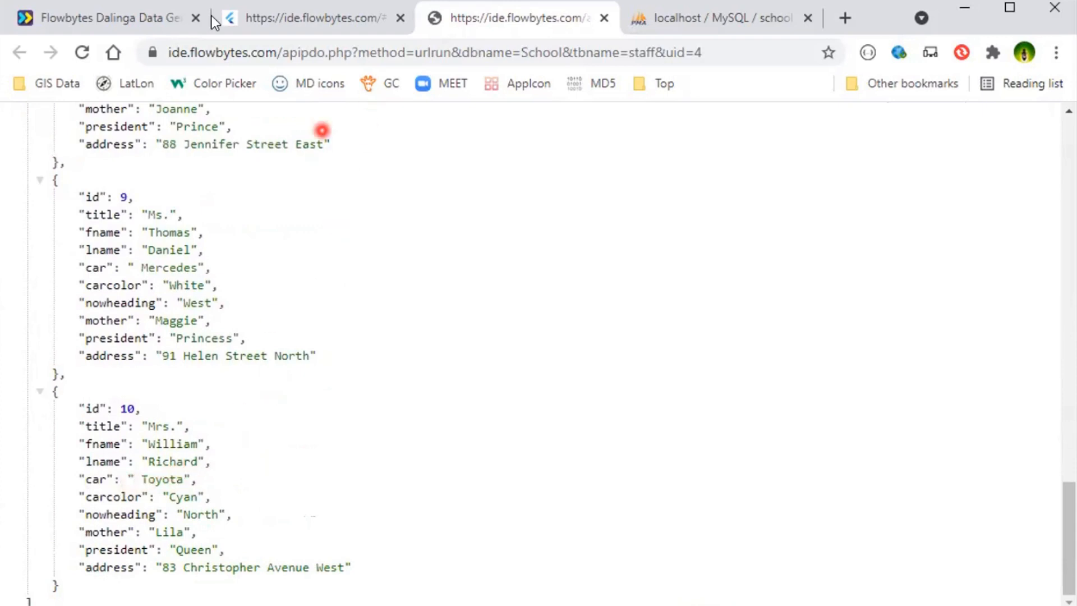
- Remove the spaces after the commas so the car function reads random(Kia,Toyota,Mercedes), and save the staff table
click(315, 18)
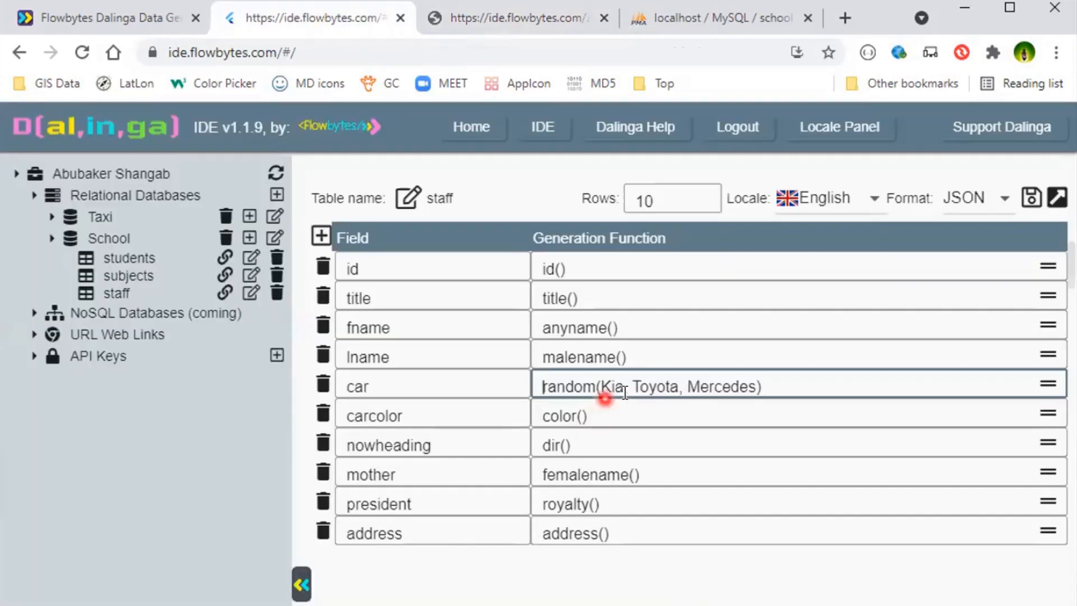
click(634, 386)
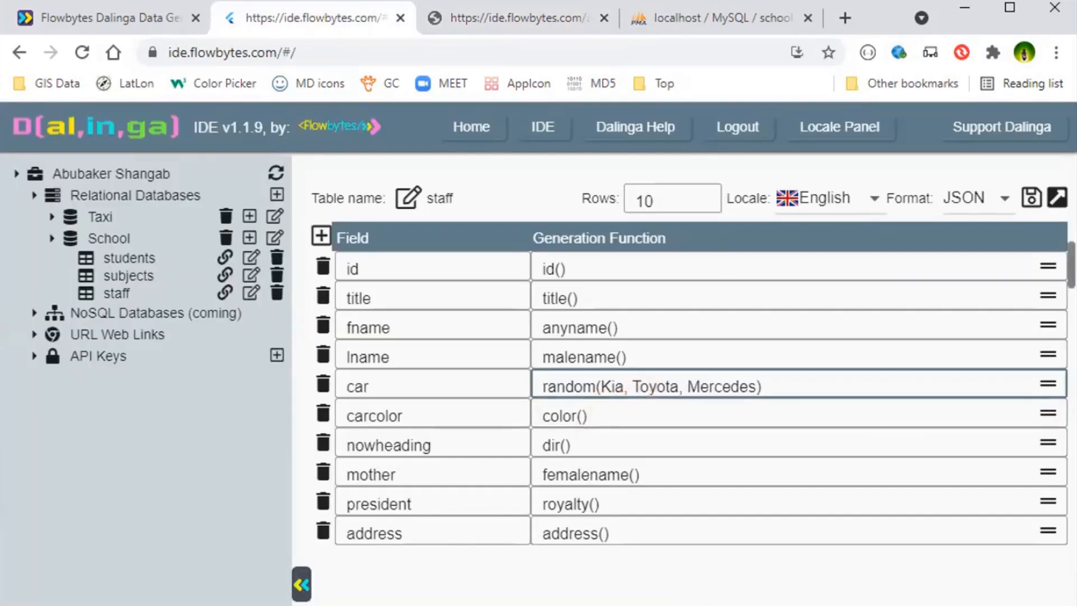
key(BackSpace)
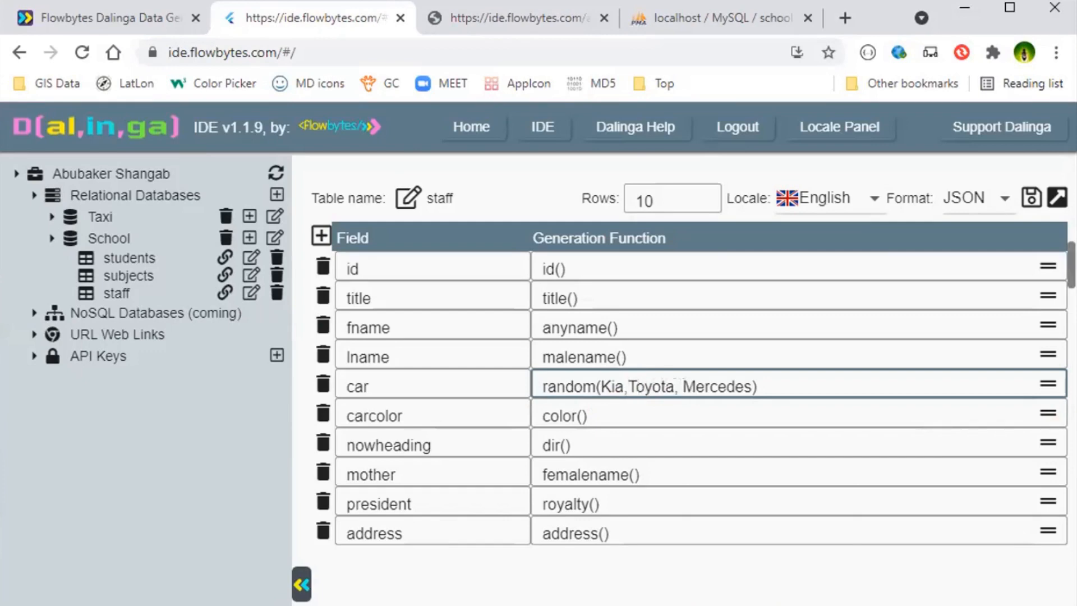
key(BackSpace)
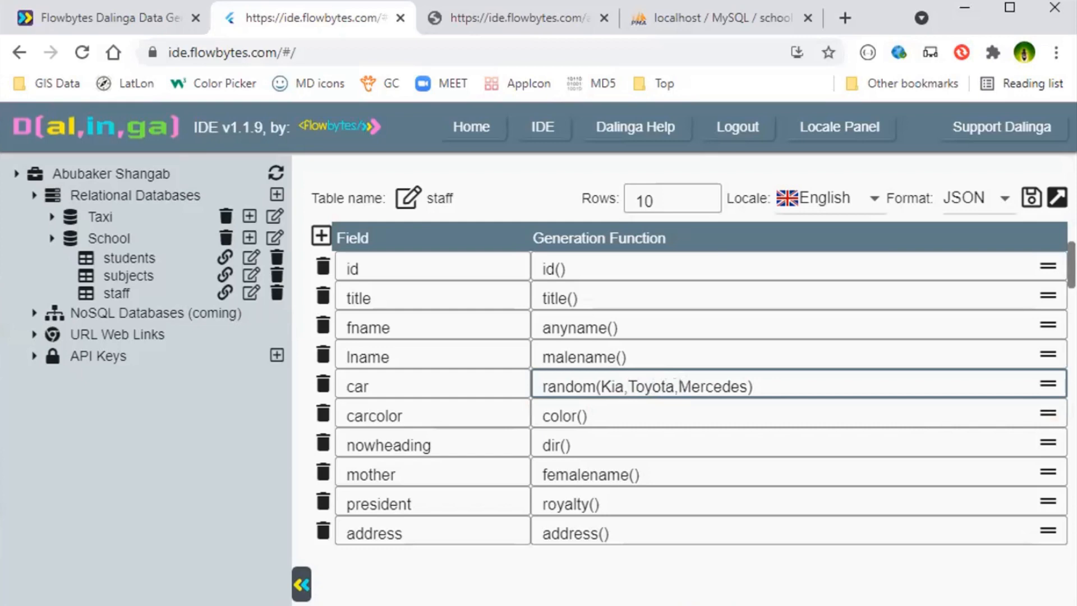
click(1031, 201)
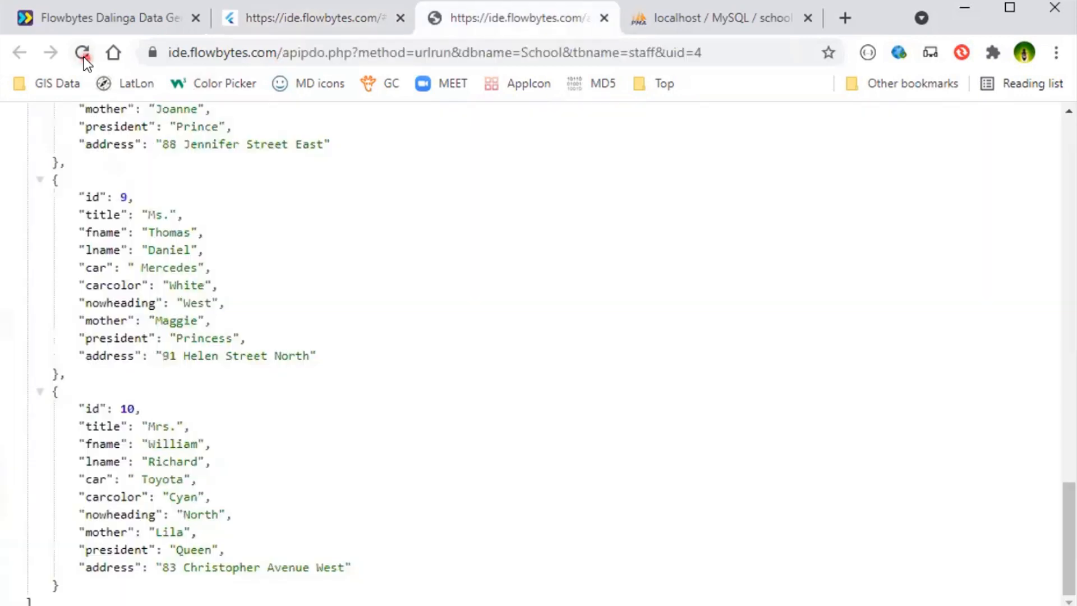
- Reload the generated staff JSON several times and check the car values in the first records
click(84, 52)
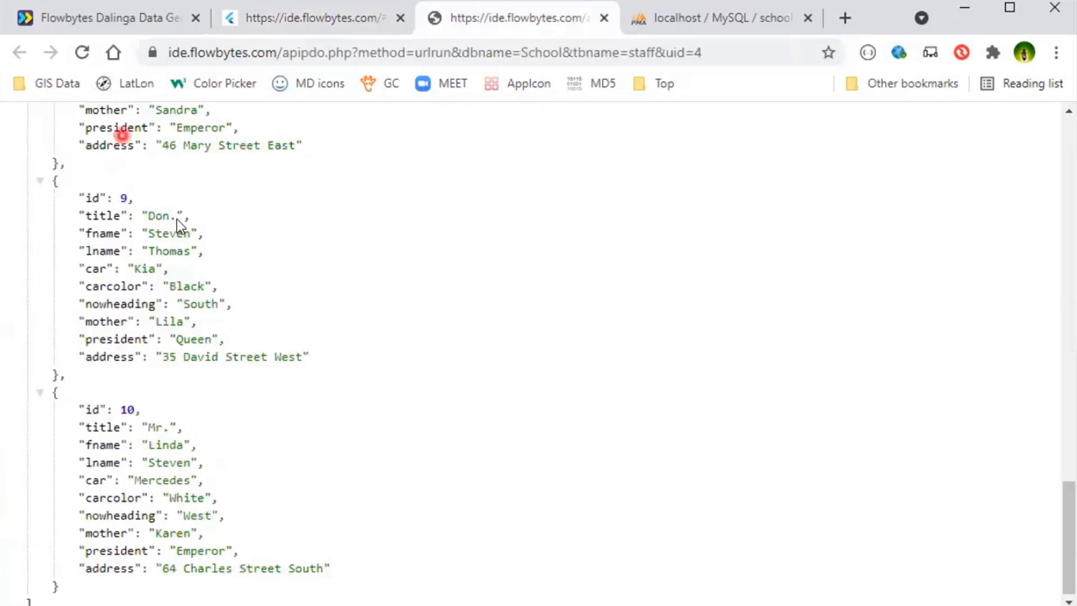
scroll(275, 301, up, 7)
scroll(275, 301, up, 15)
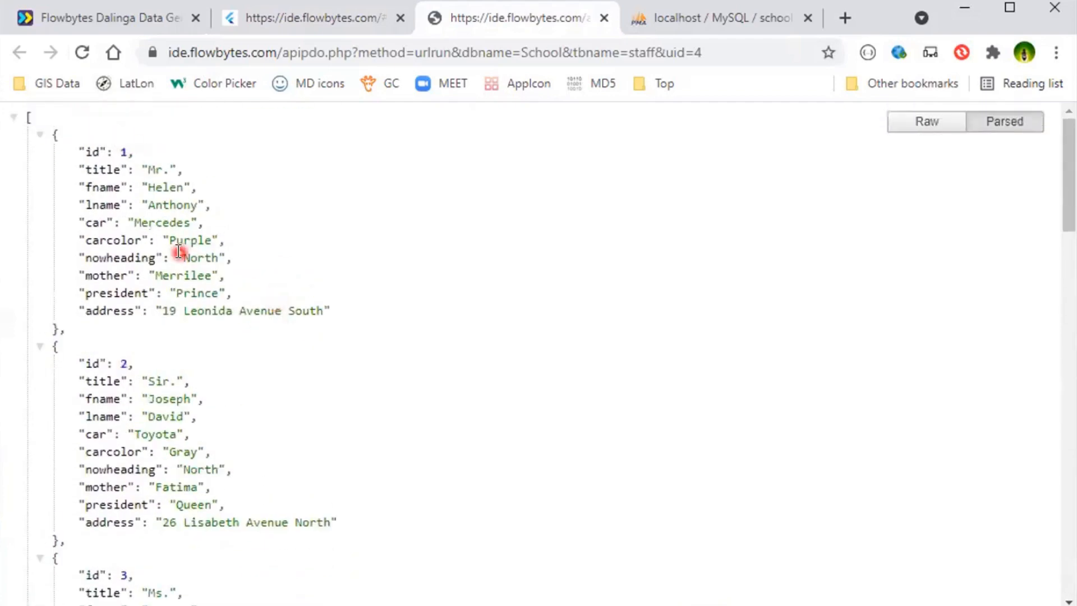
click(84, 53)
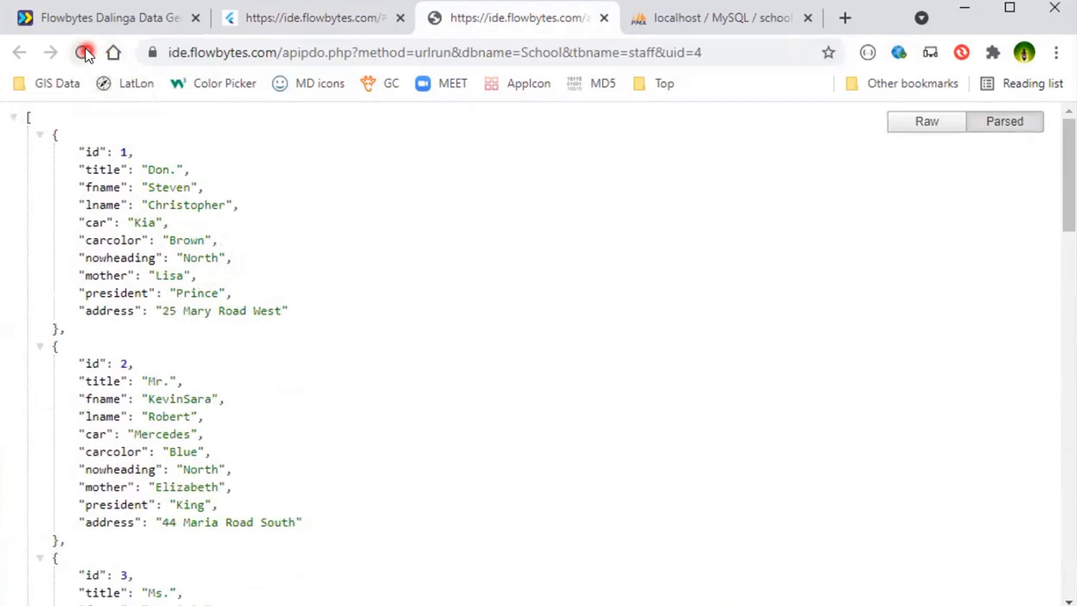
click(84, 52)
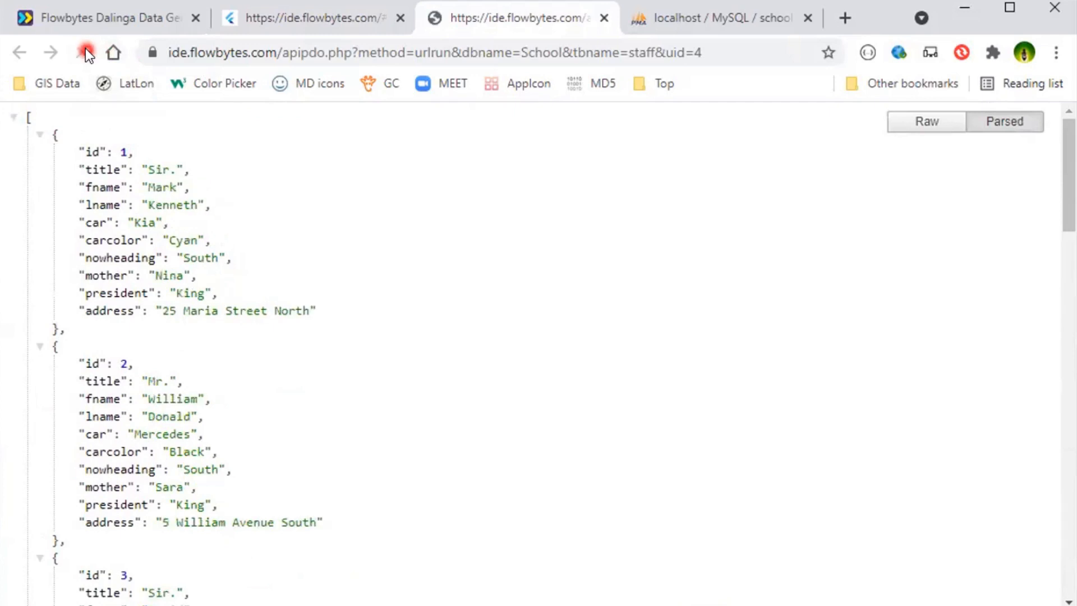
click(83, 52)
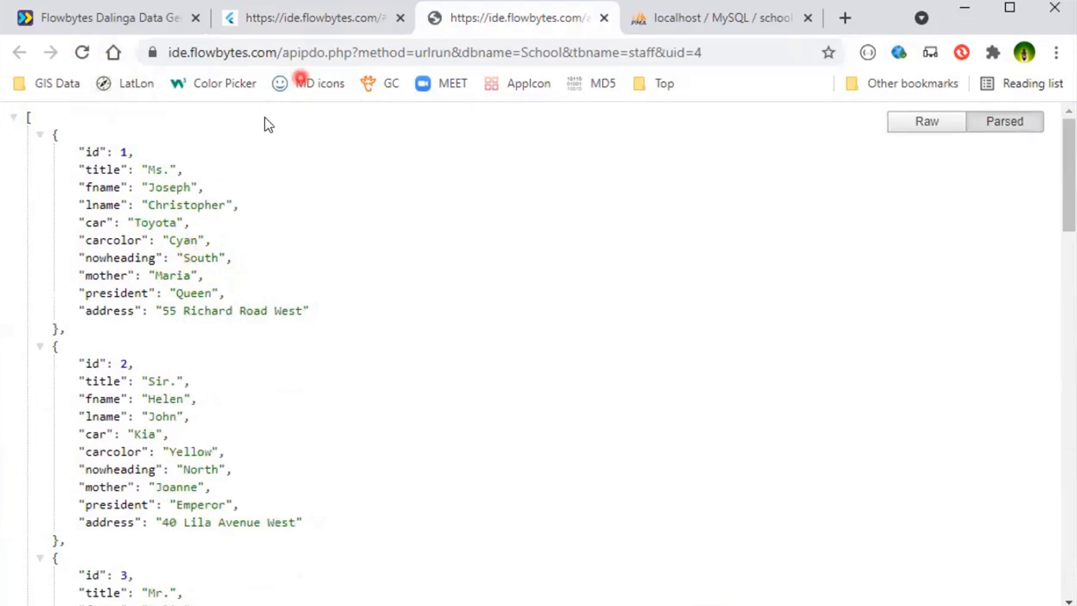
- Return to the staff table editor and replace Kia with carbrand() in the car field's random function
click(325, 20)
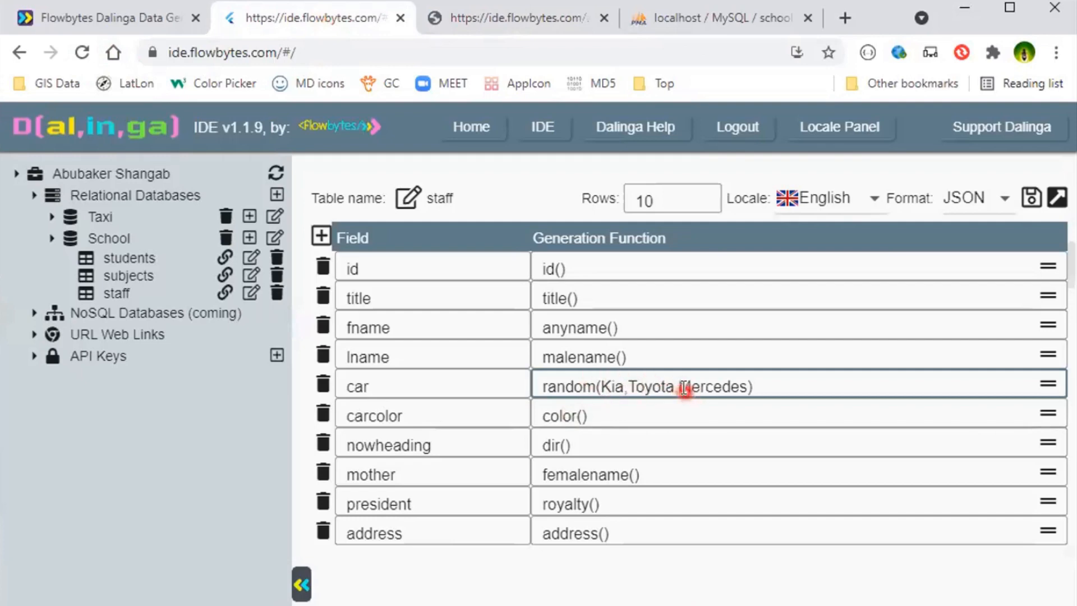
double_click(612, 386)
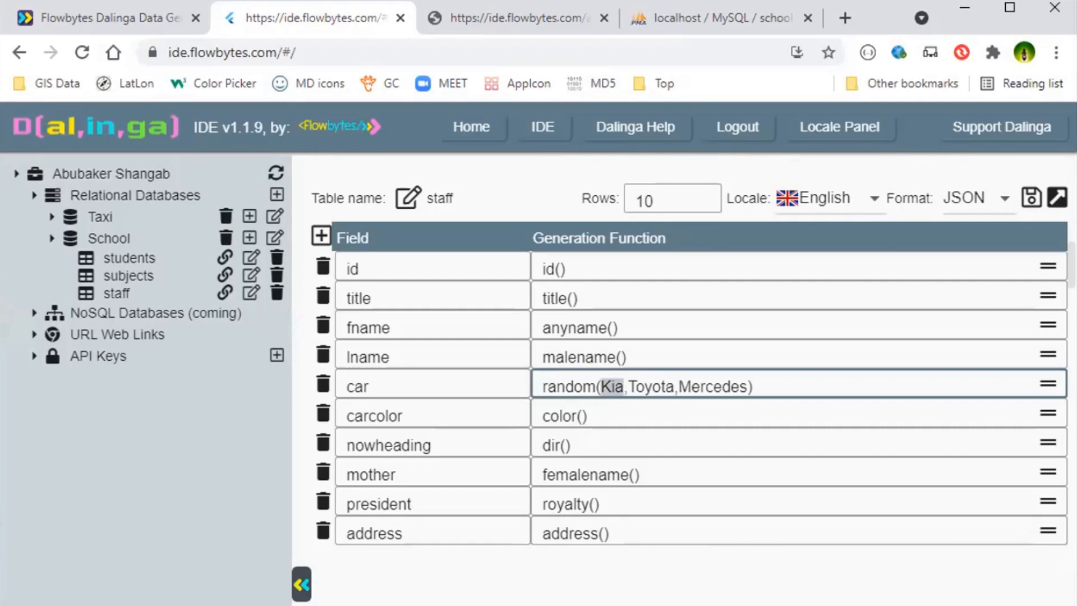
text(carbrand)
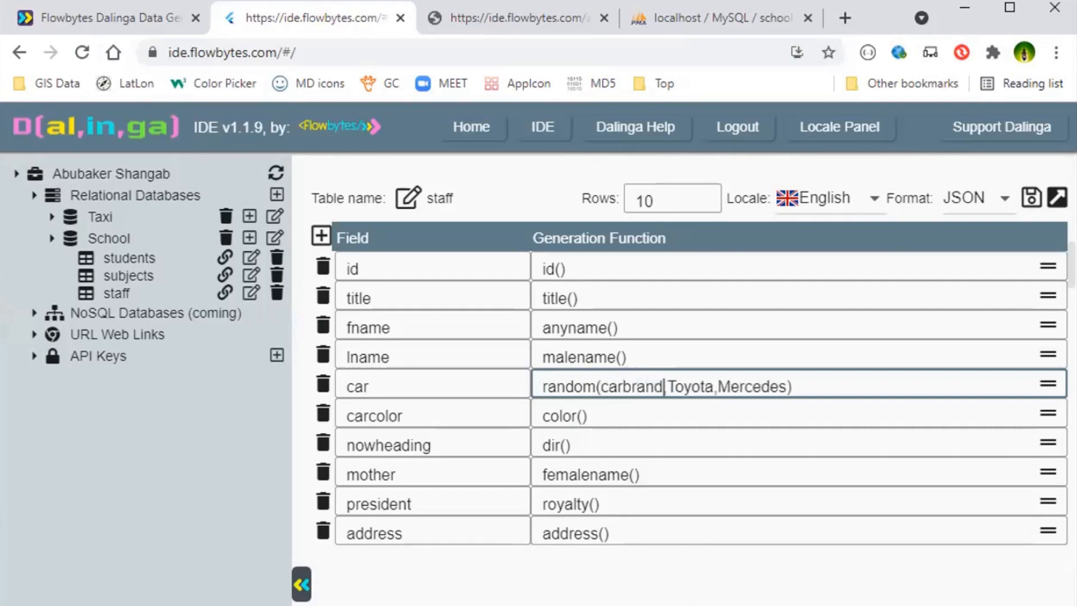
text(())
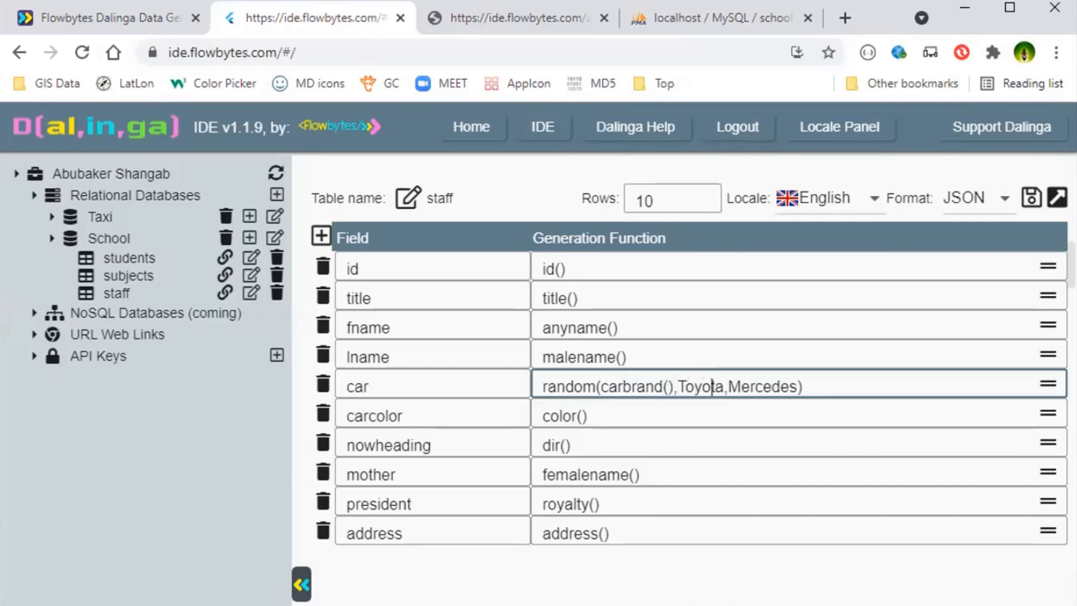
- Replace Toyota with carbrand() as the second argument of the car field's random function
key(BackSpace)
key(BackSpace)
key(BackSpace)
key(BackSpace)
key(BackSpace)
key(BackSpace)
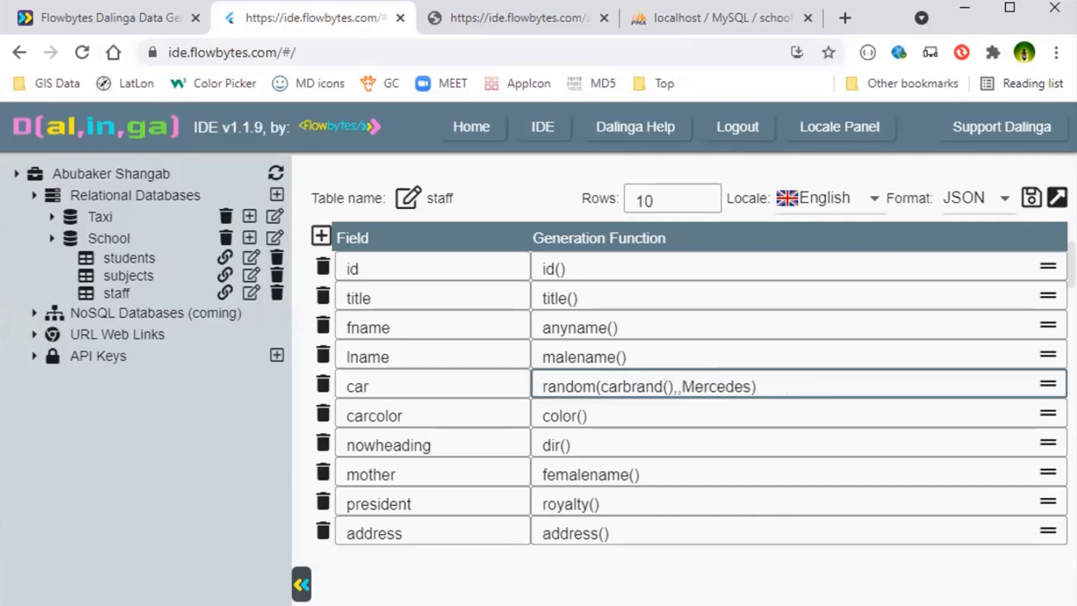
text(carba)
key(BackSpace)
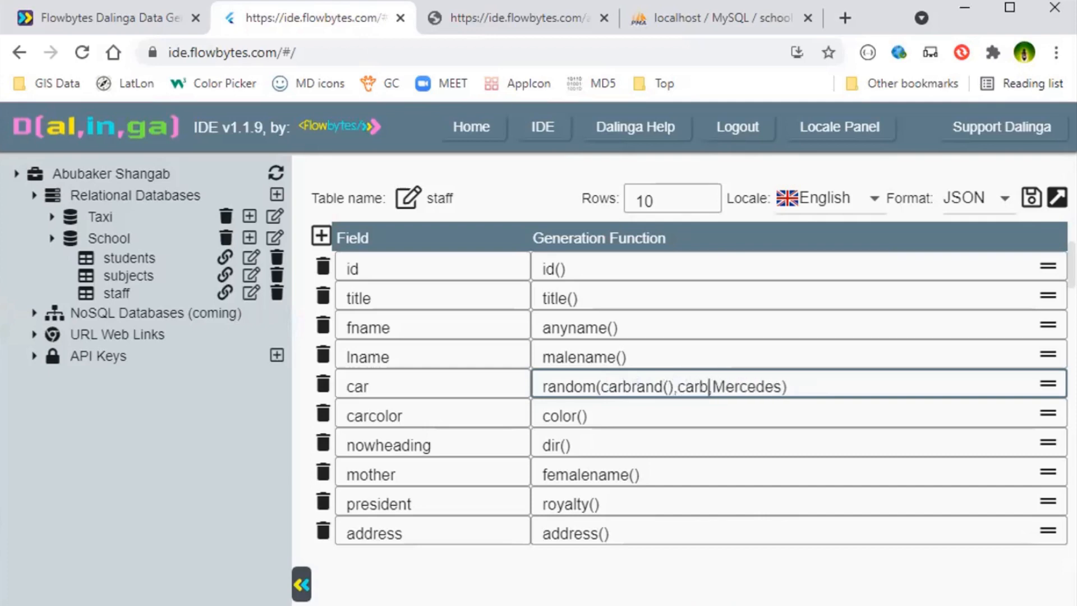
text(rand(),)
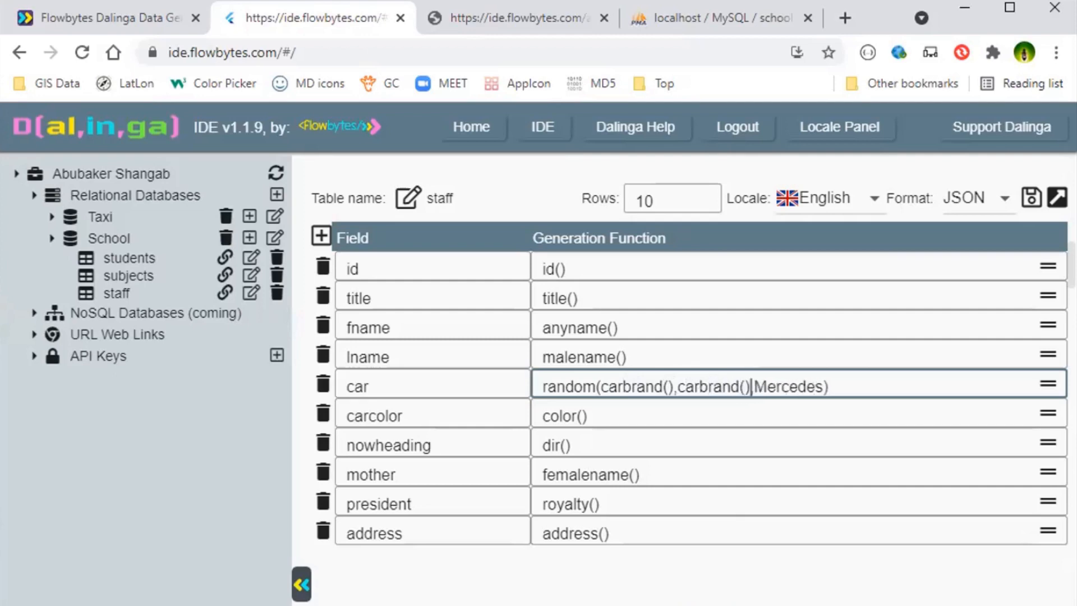
text(carbrand)
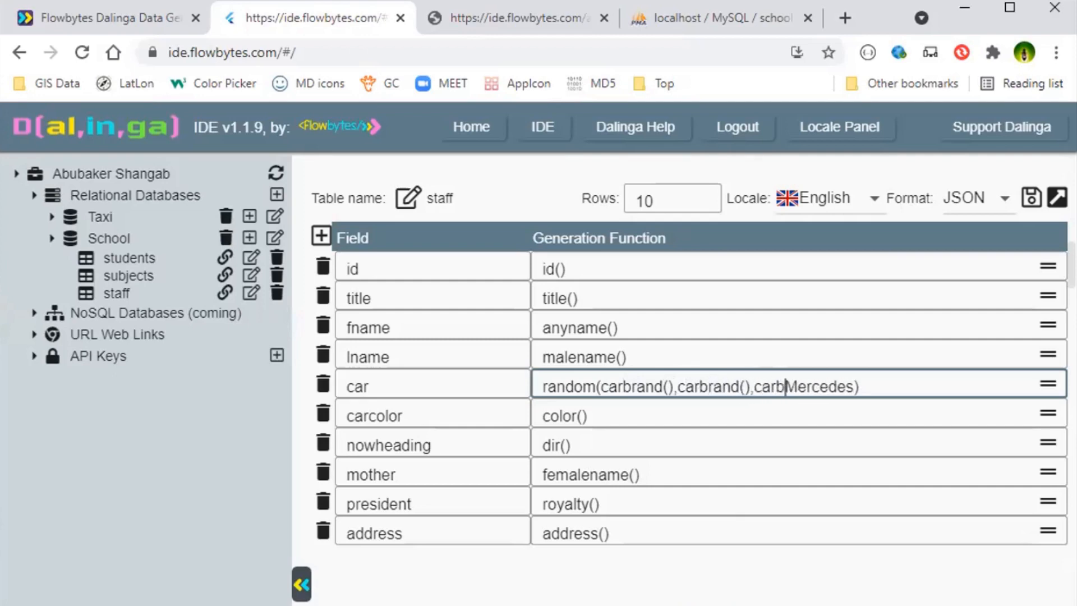
text(())
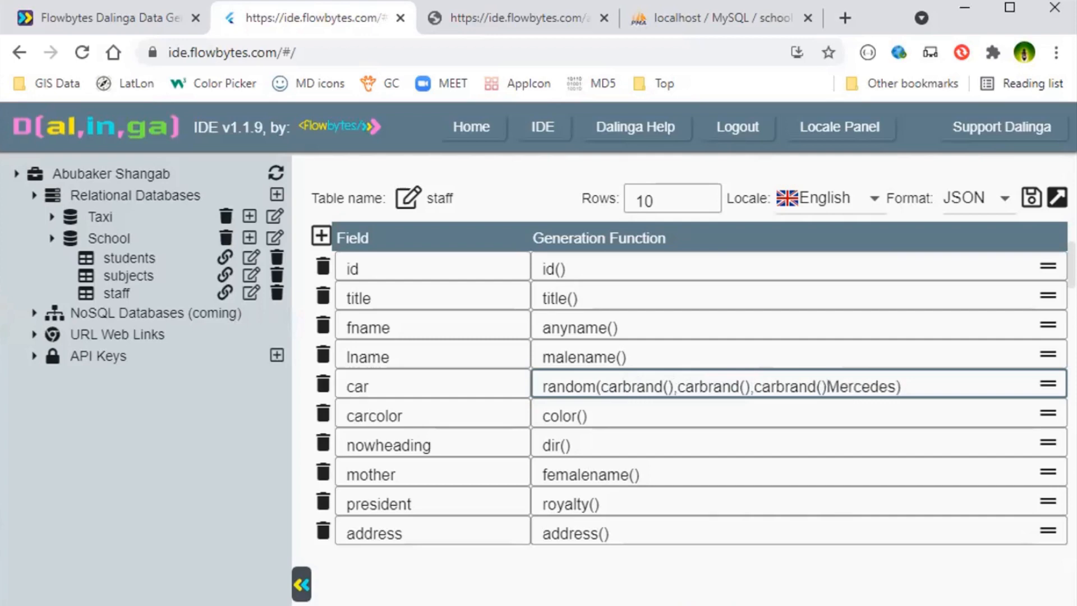
- Replace Mercedes so the car function reads random(carbrand(),carbrand(),carbrand()), and save the staff table
key(Delete)
key(Delete)
key(Delete)
key(Delete)
key(Delete)
key(Delete)
key(Delete)
key(Delete)
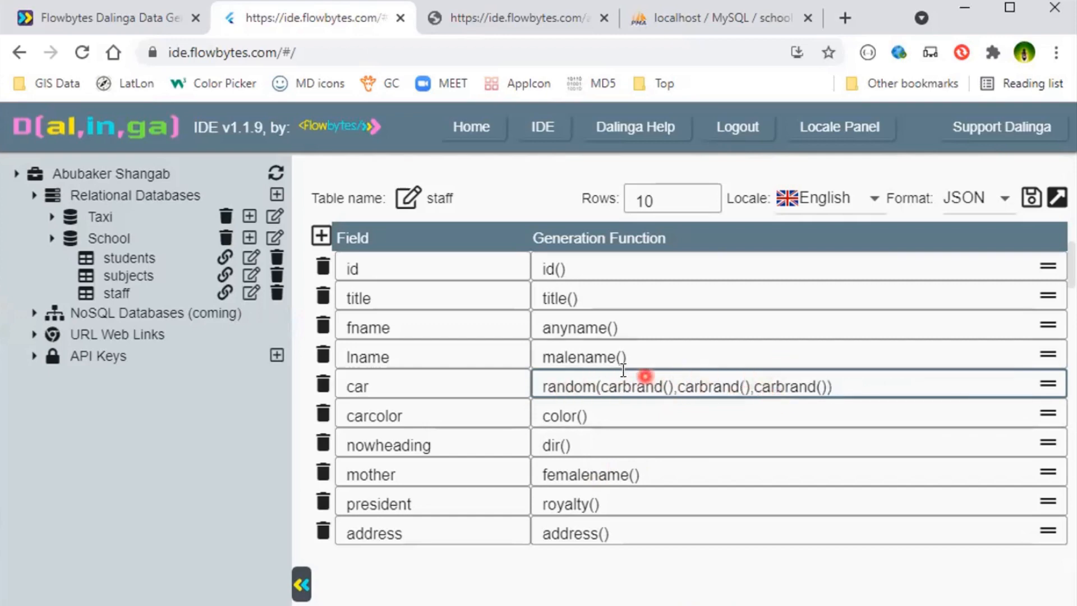
click(1032, 194)
- Rename the car field of the staff table to cars
click(673, 387)
click(481, 393)
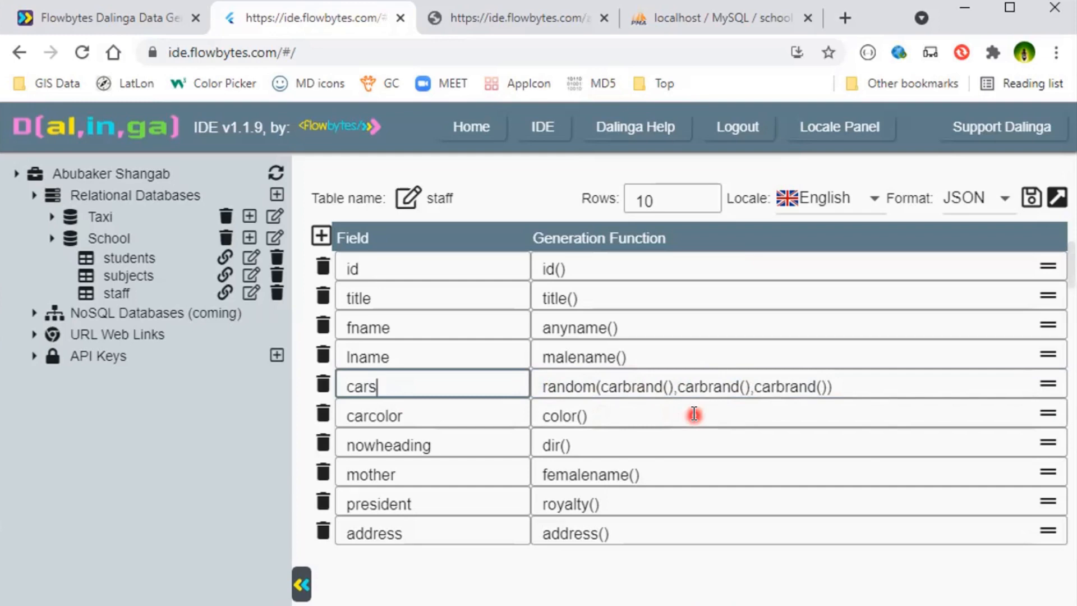
text(s)
- Change the cars field's outer function from random to concat, keeping its three carbrand() arguments
click(597, 387)
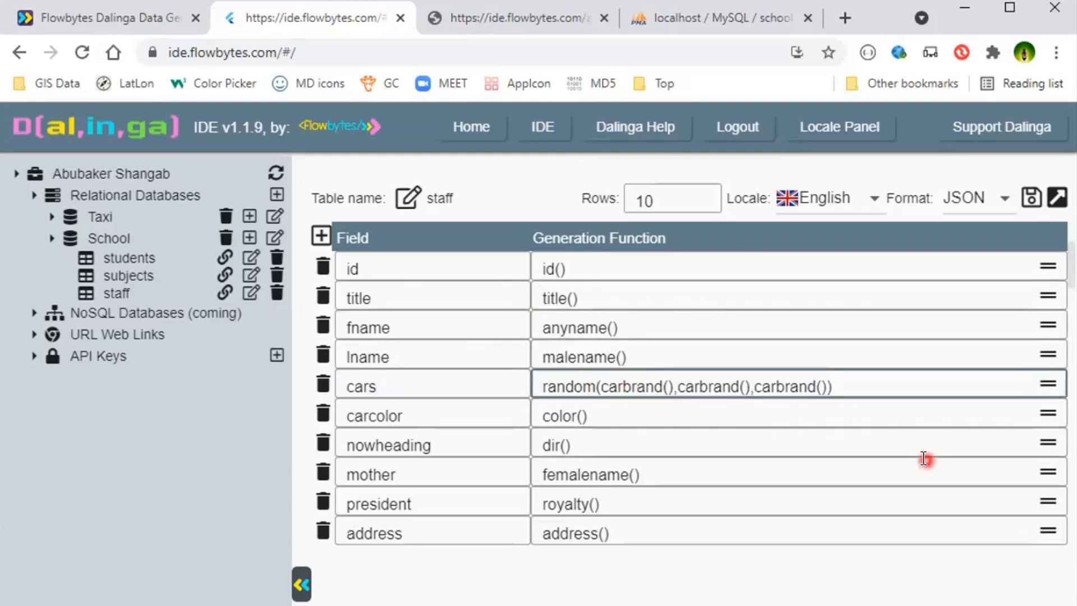
key(BackSpace)
key(BackSpace)
key(BackSpace)
key(BackSpace)
key(BackSpace)
key(BackSpace)
text(co)
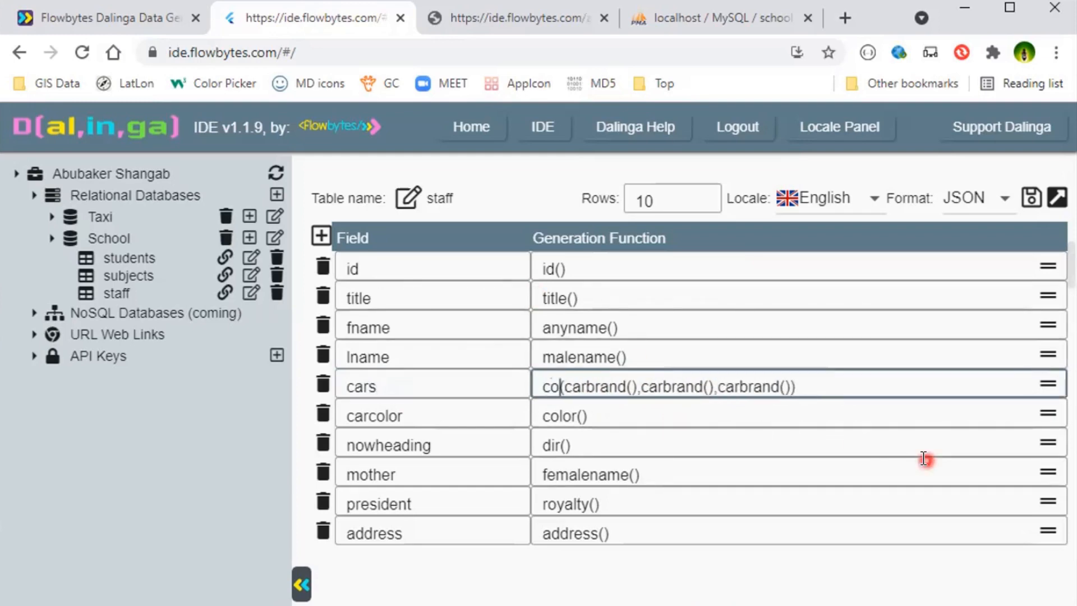
text(ncat)
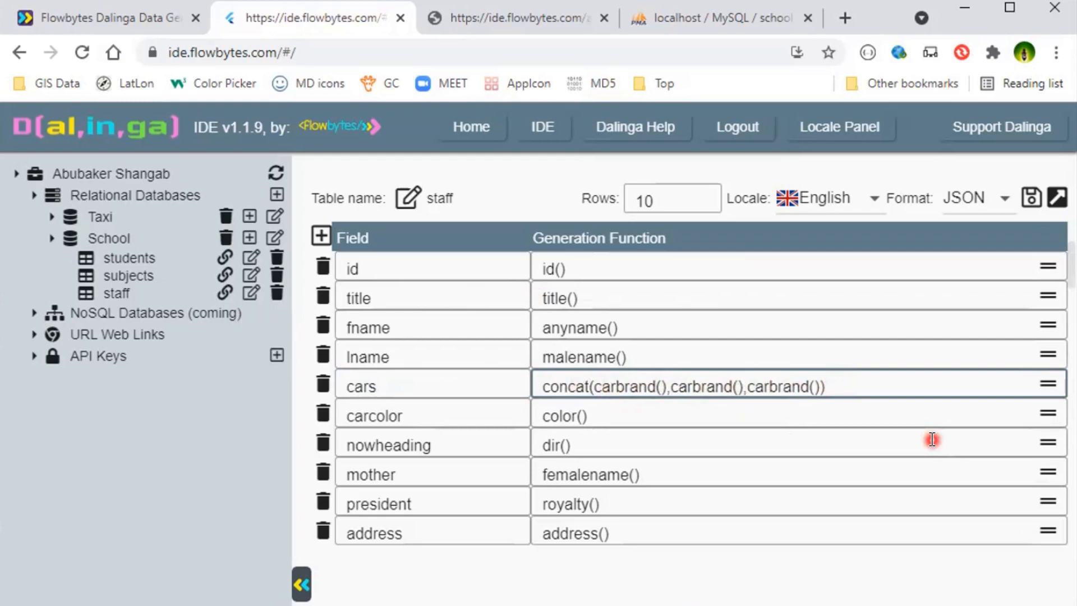
- Insert the word "and" as a separate argument before the last carbrand() in the cars field's concat function
text(and)
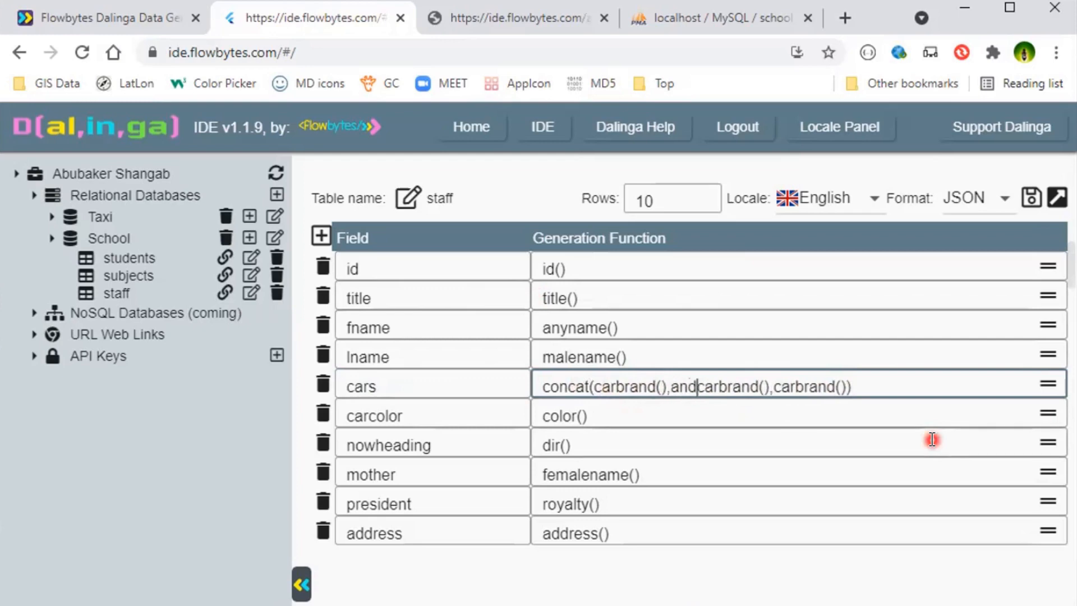
key(BackSpace)
key(BackSpace)
key(BackSpace)
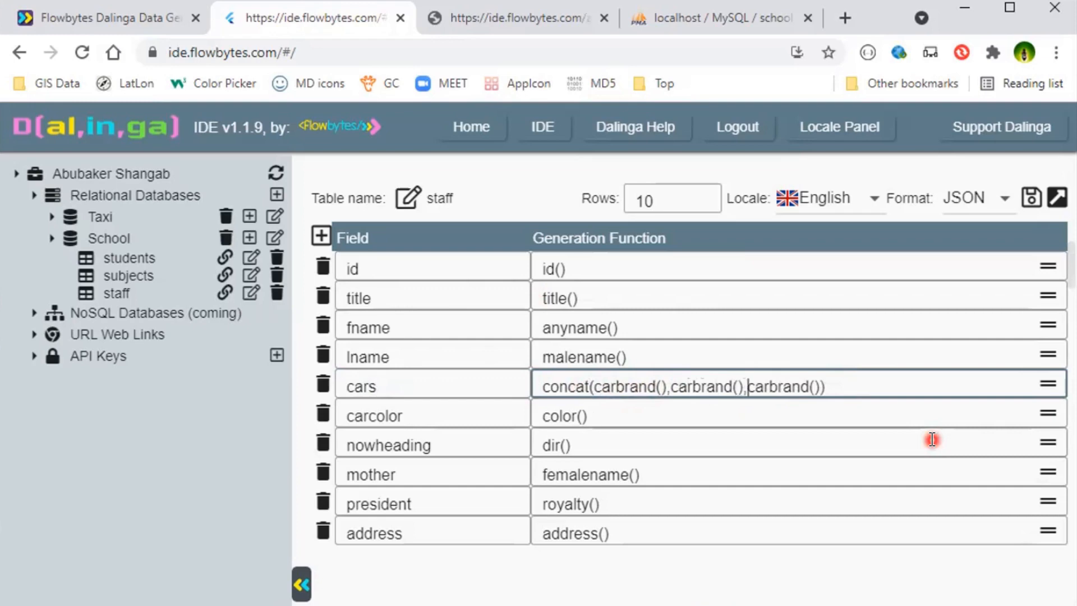
text(d,)
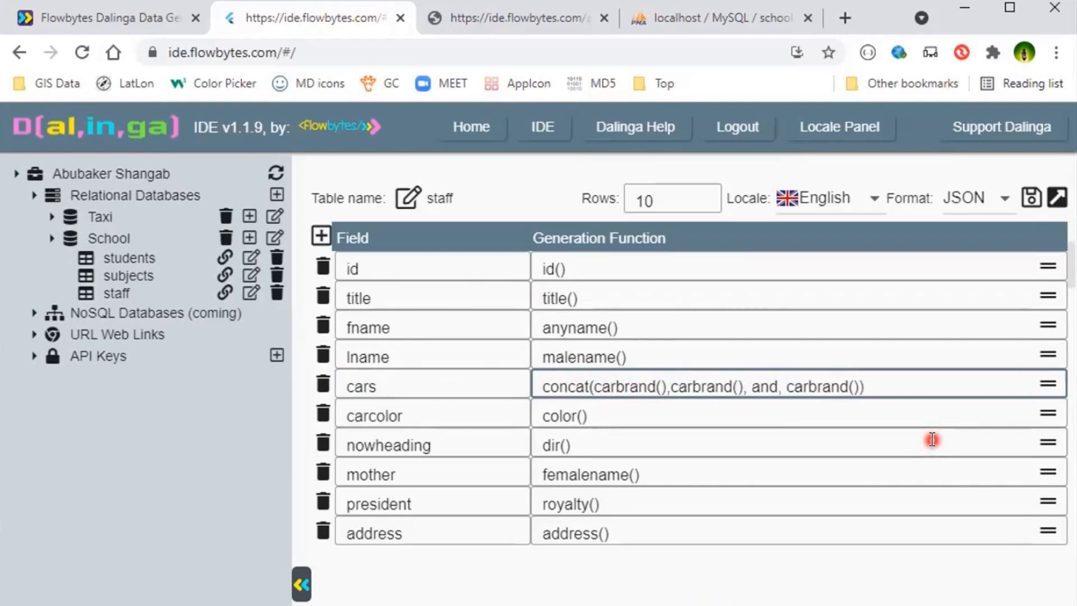
key(BackSpace)
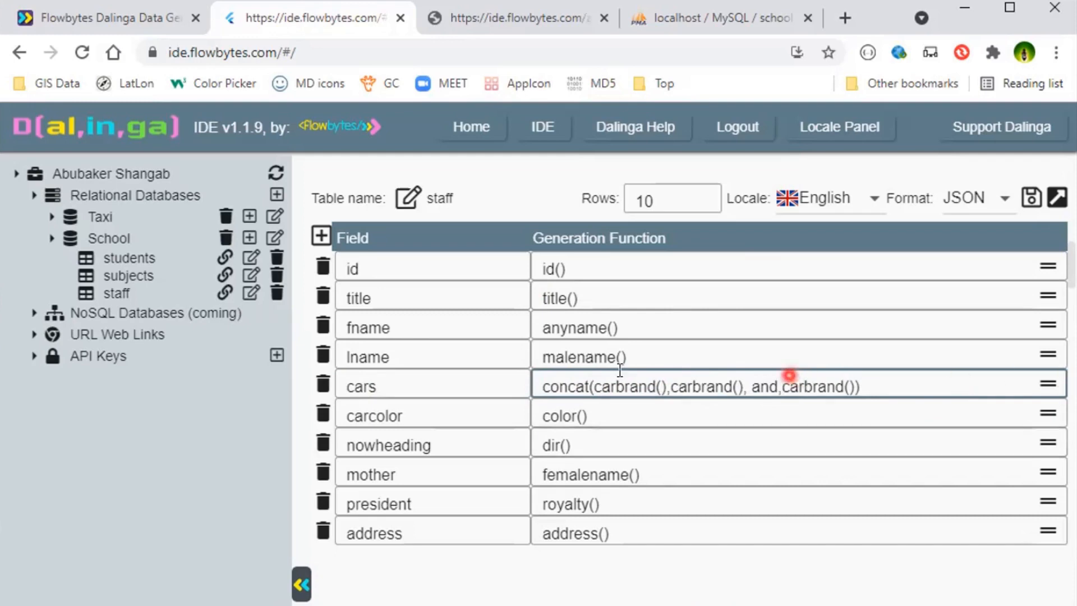
- Rename the cars field to threecars and save the staff table
click(365, 384)
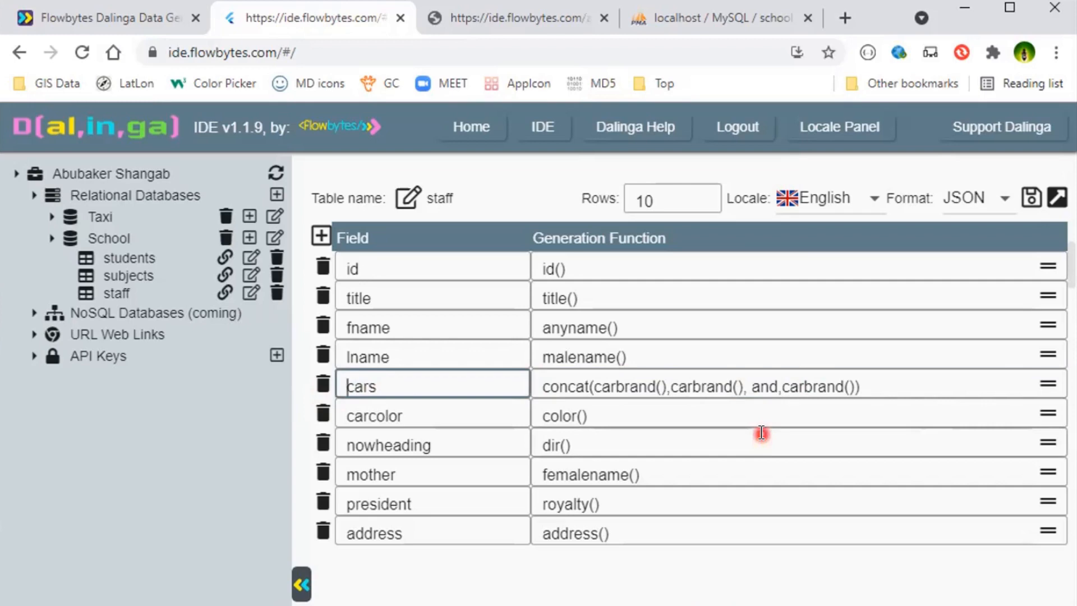
text(three)
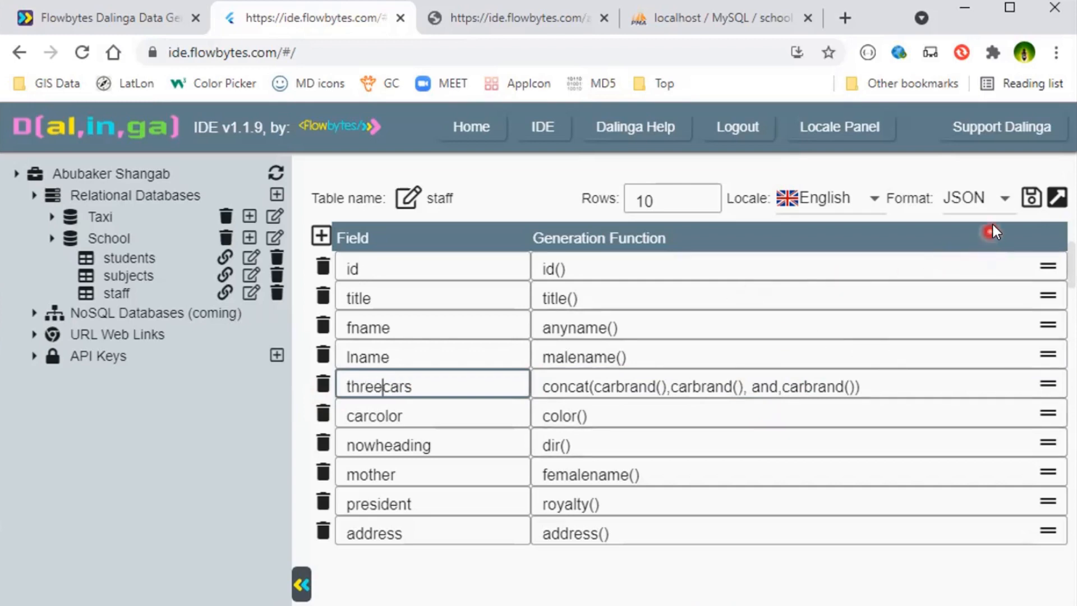
click(1033, 194)
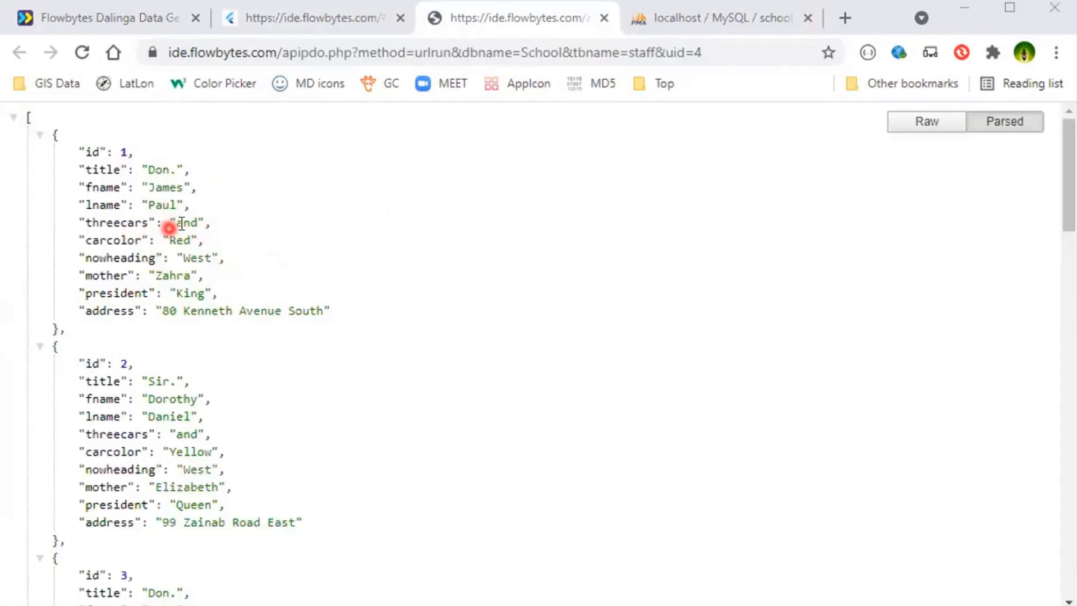
- Number the threecars function's calls as carbrand(1), carbrand(2) and carbrand(3), and save the staff table
click(302, 18)
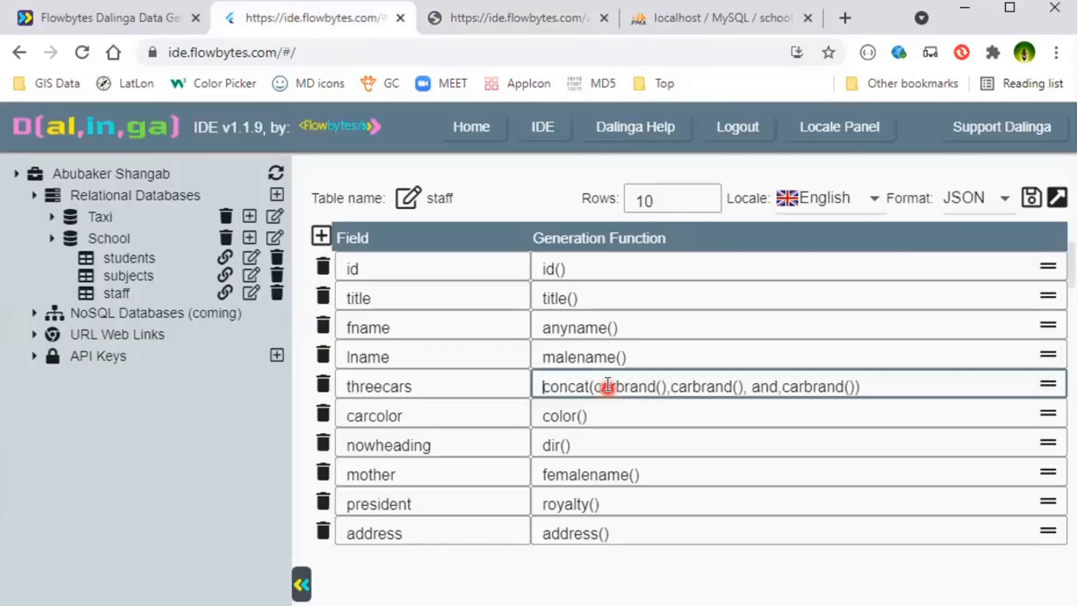
double_click(610, 386)
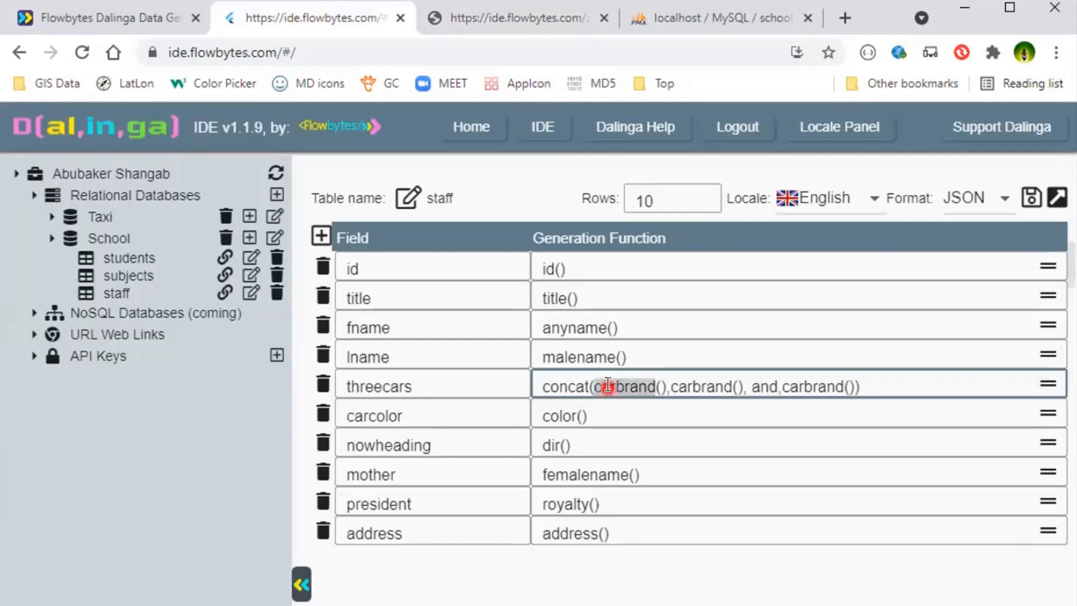
double_click(378, 386)
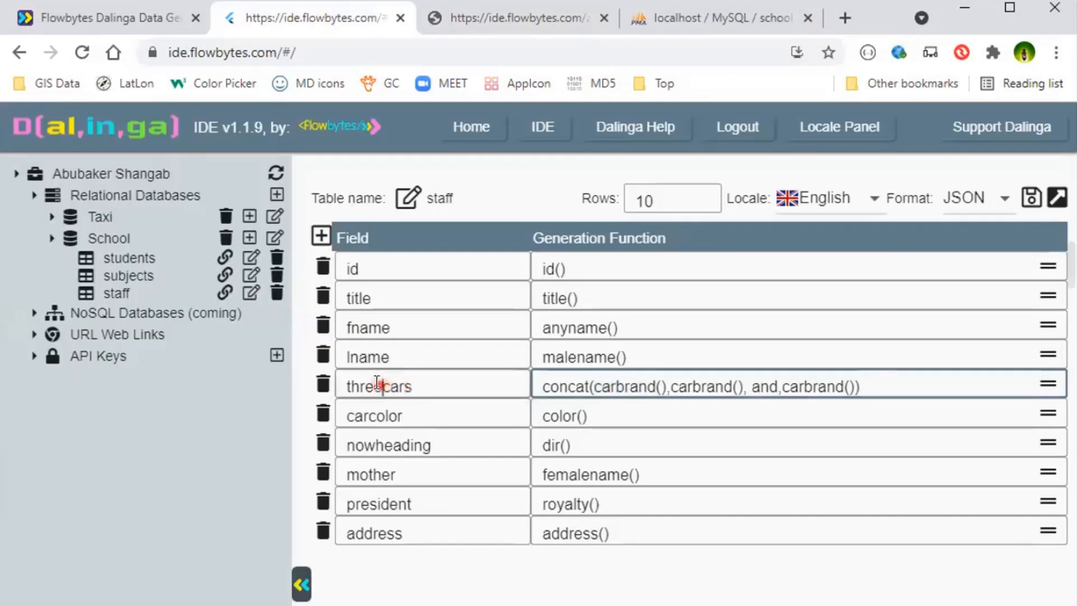
double_click(700, 386)
double_click(808, 386)
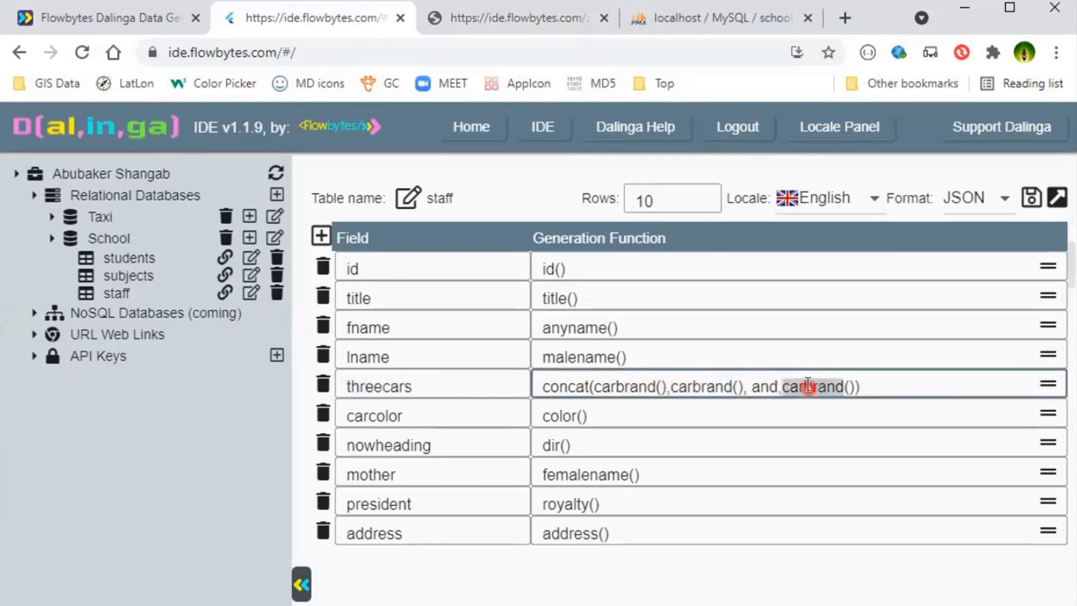
click(661, 386)
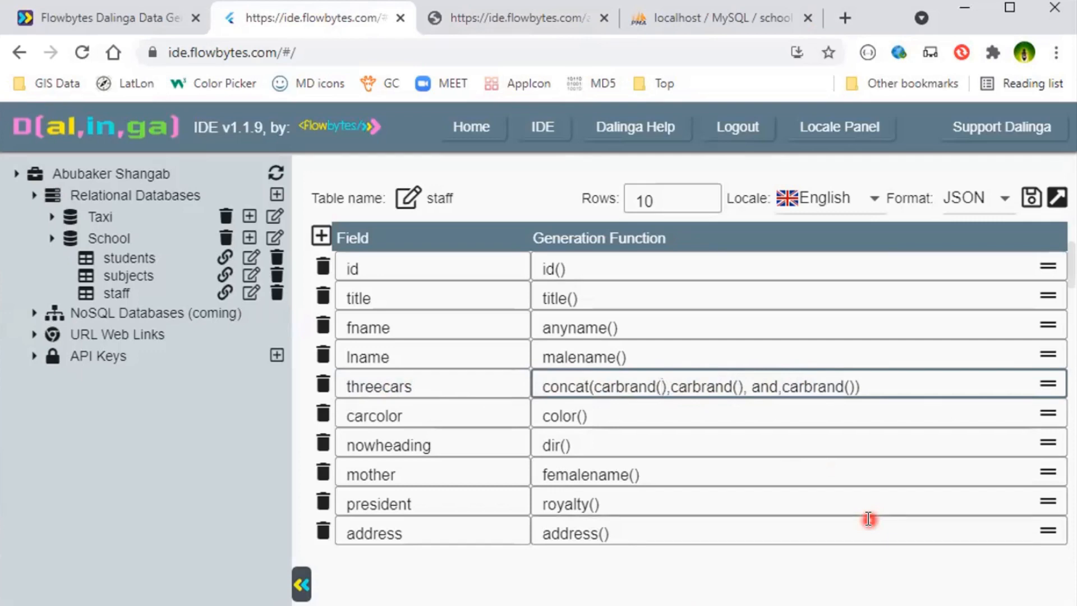
text(1)
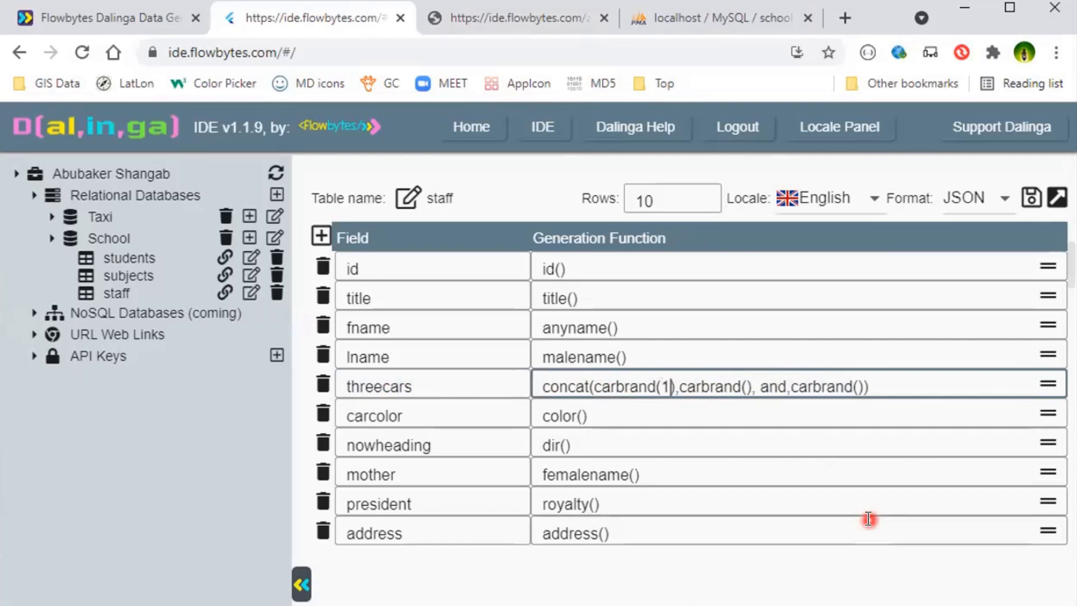
click(745, 385)
text(2)
click(862, 385)
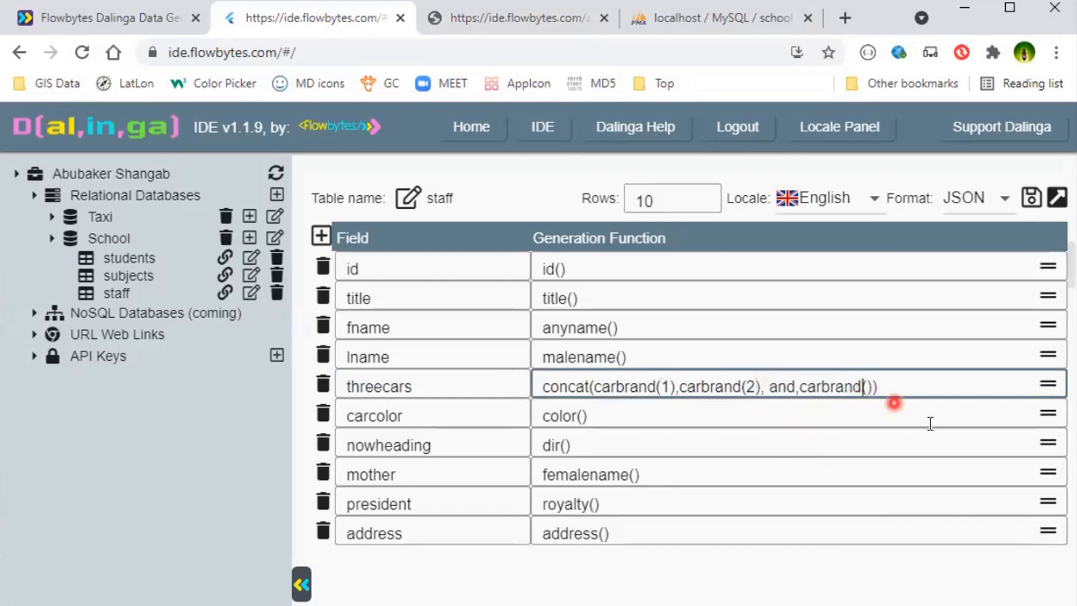
text(3)
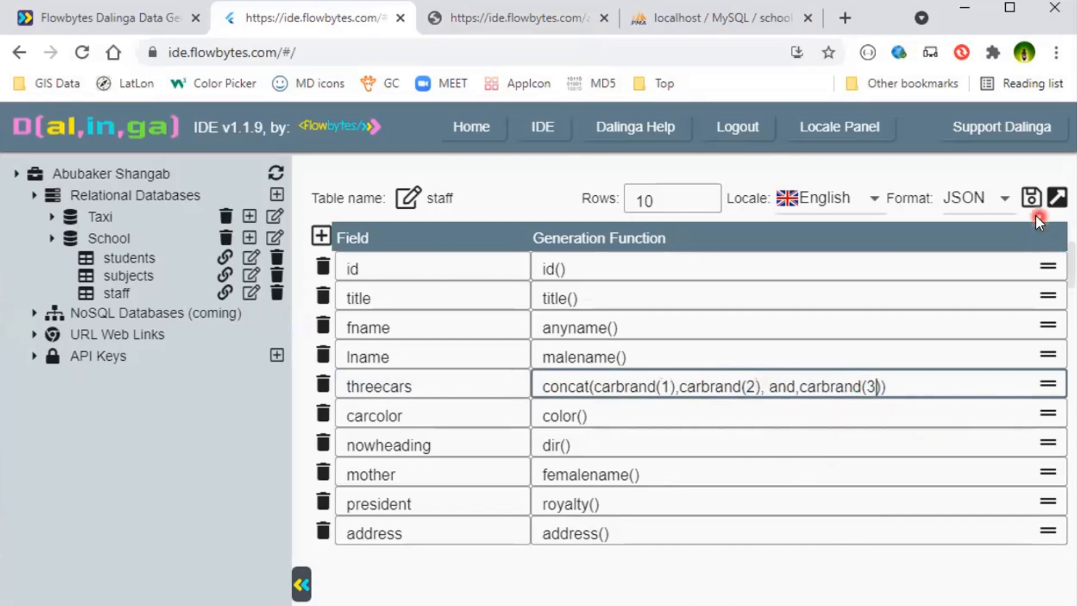
click(1031, 199)
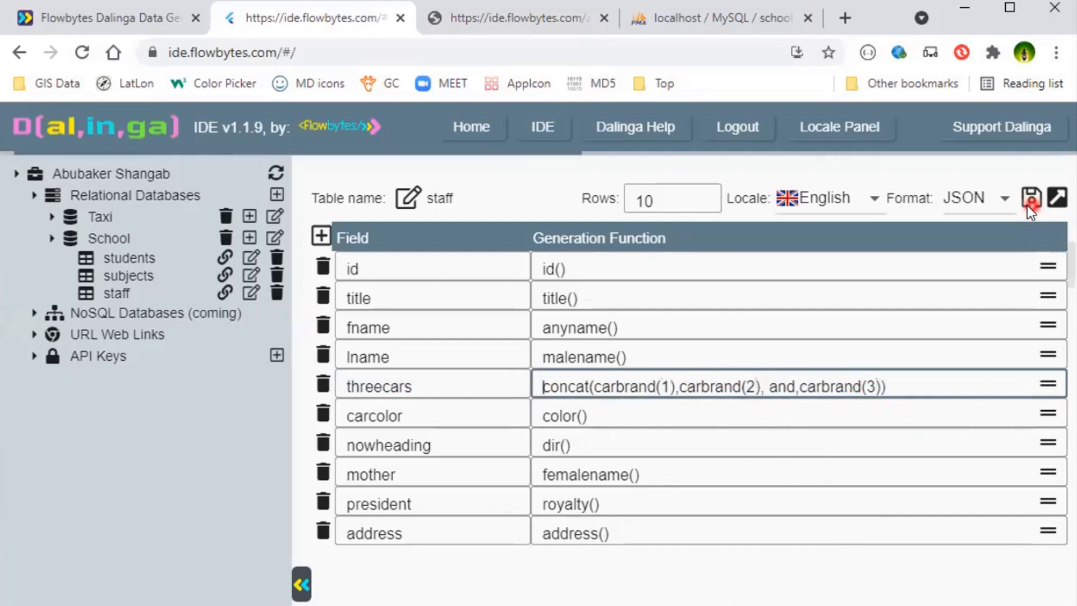
- Add a space before carbrand(2) and carbrand(3) in the threecars concat function, and save the staff table
click(680, 386)
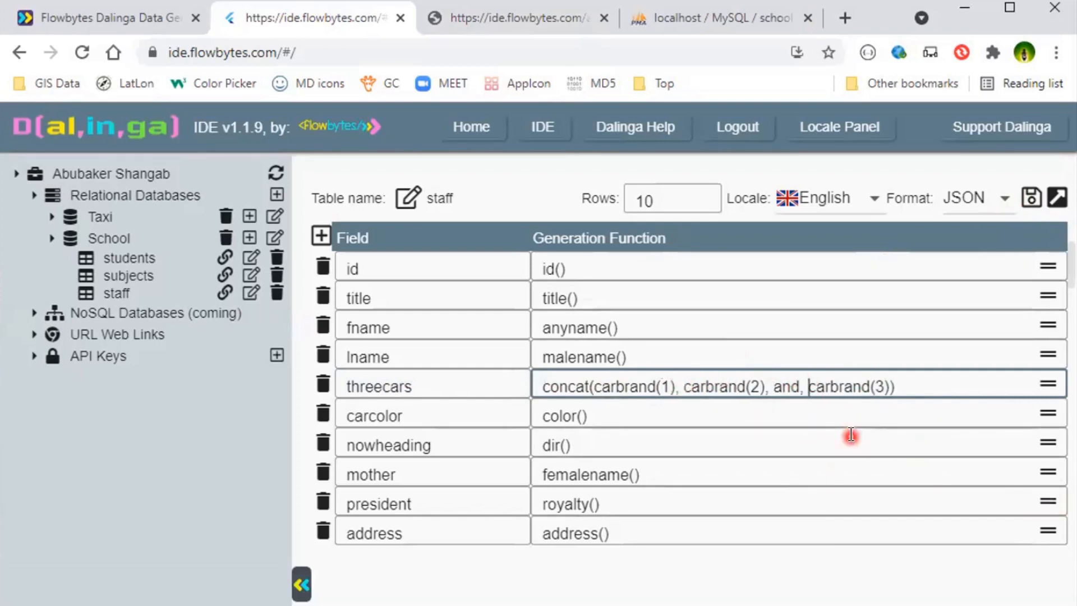
click(1033, 203)
click(622, 387)
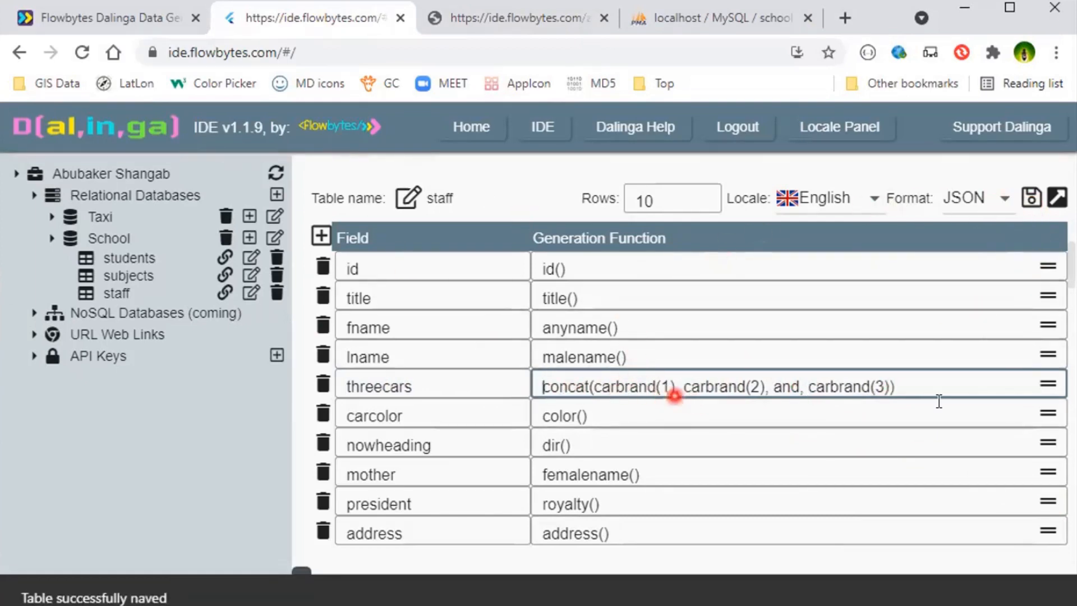
- Open the generated staff JSON and examine the threecars values across the first records
click(466, 5)
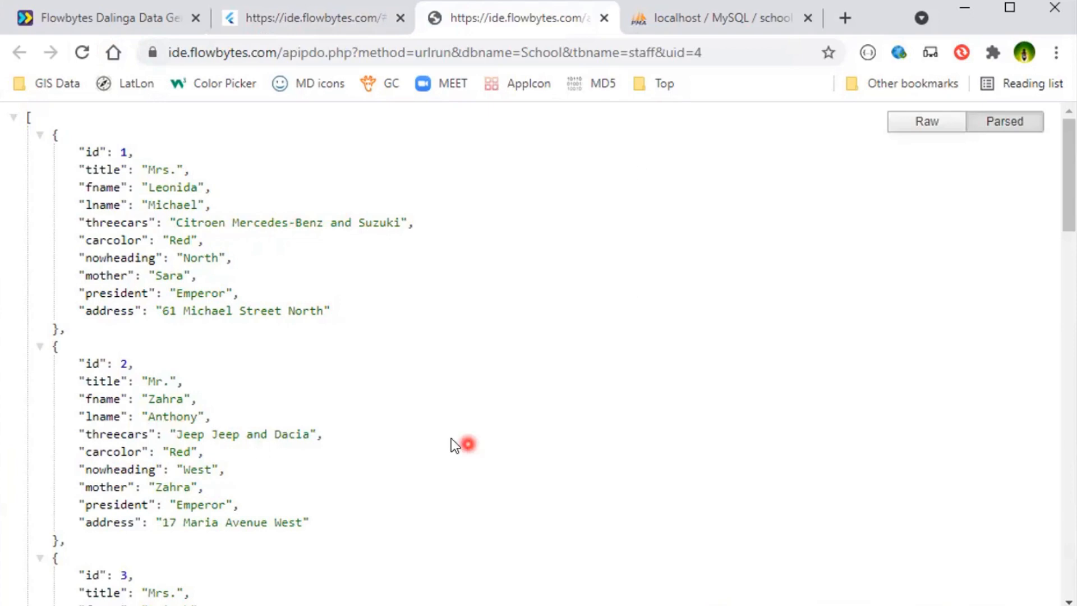
scroll(399, 477, down, 5)
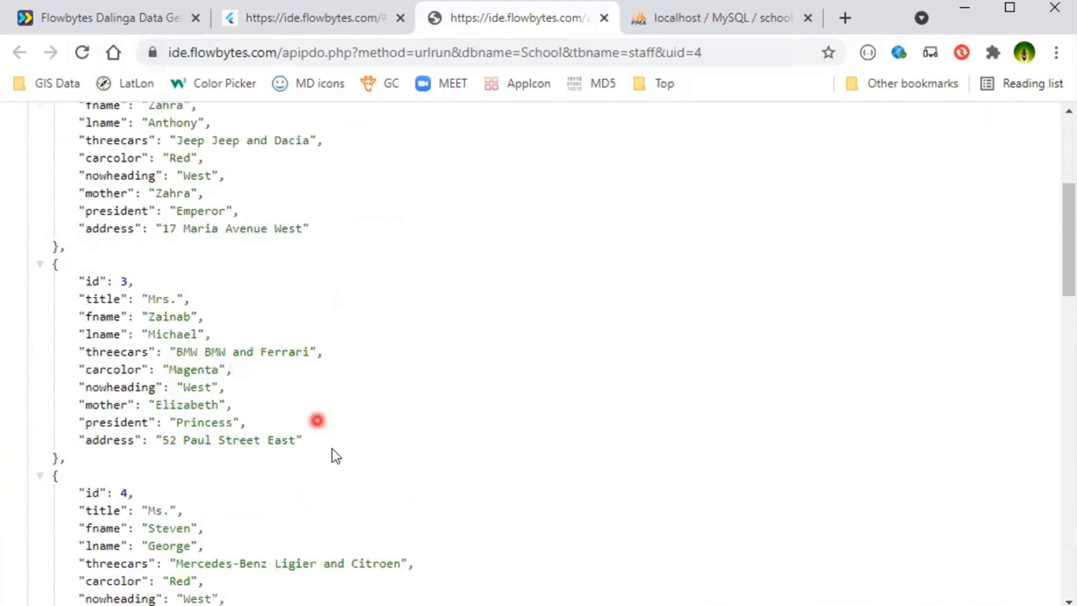
scroll(363, 477, down, 3)
scroll(362, 477, down, 2)
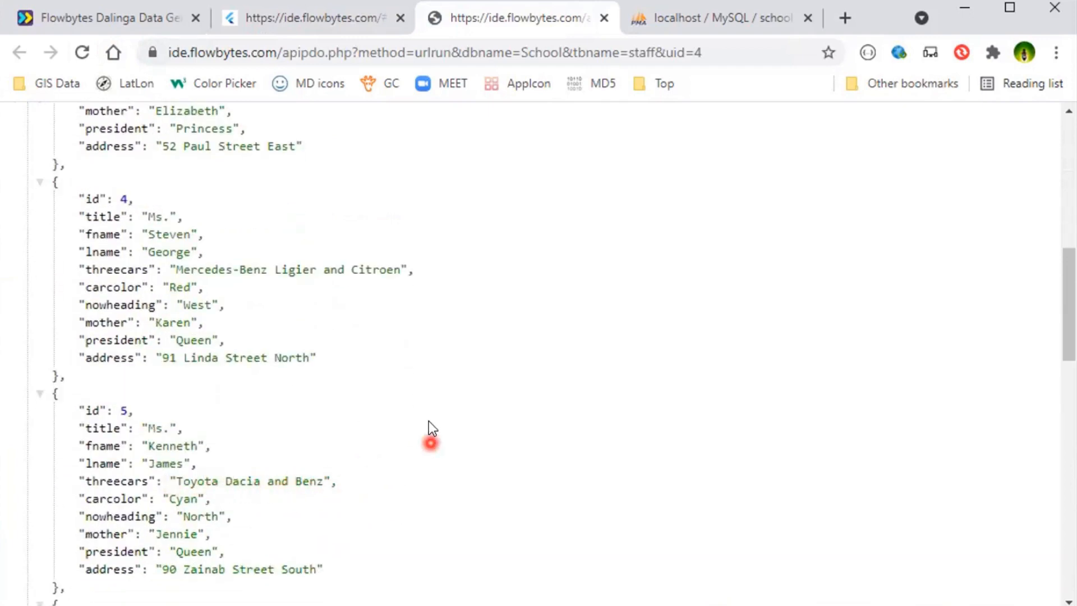
scroll(429, 421, up, 8)
scroll(426, 379, up, 2)
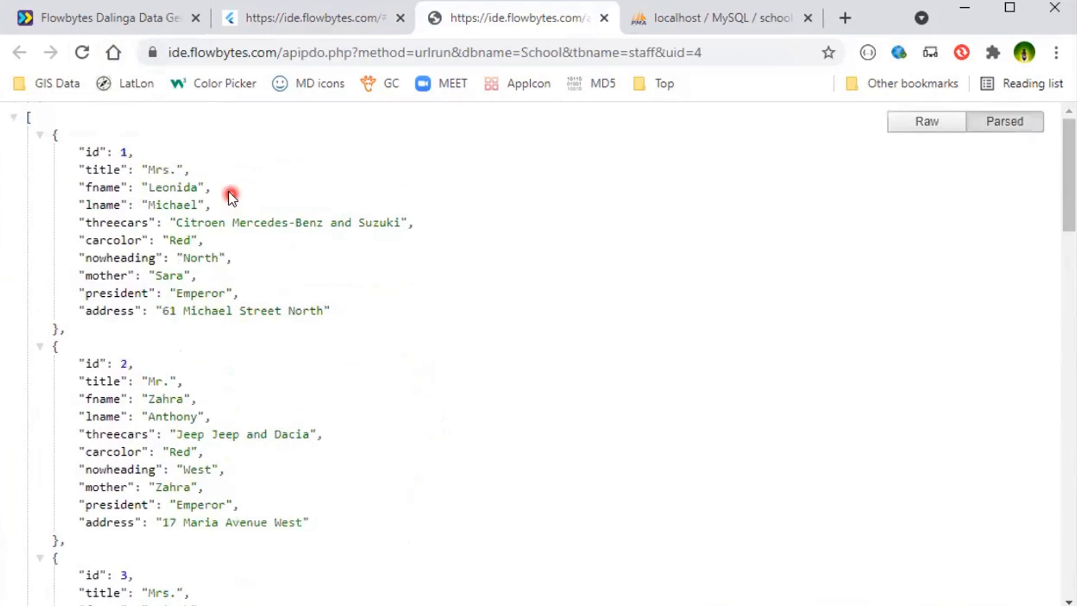
- Return to the staff table's field list and rename the carcolor field to carcolors
click(301, 15)
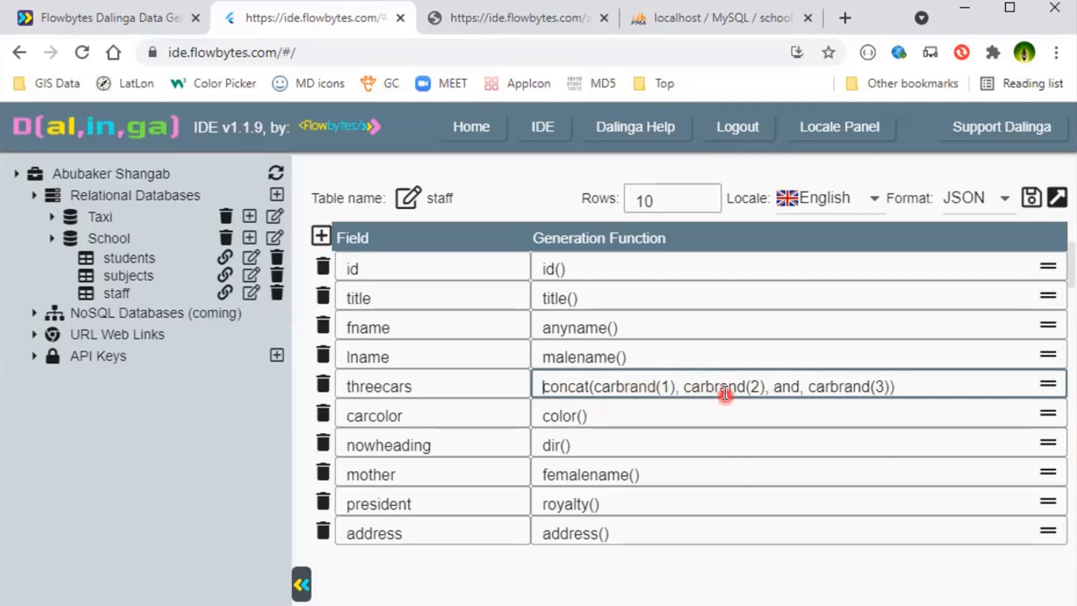
click(466, 414)
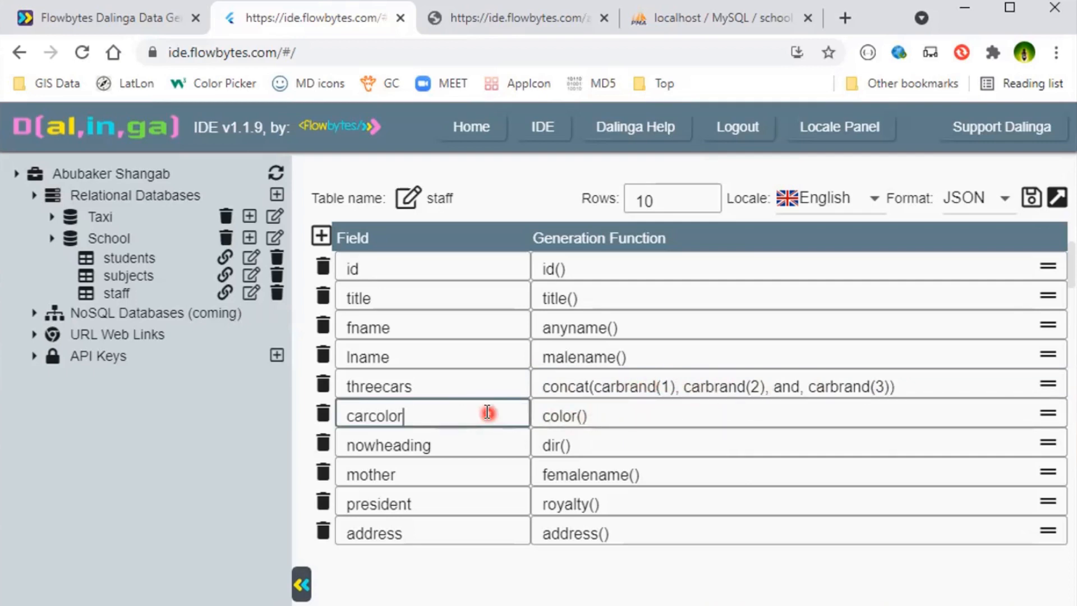
text(s)
- Set the carcolors generation function to concat(color(1), color(2), and , color(3)) and save the staff table
click(542, 415)
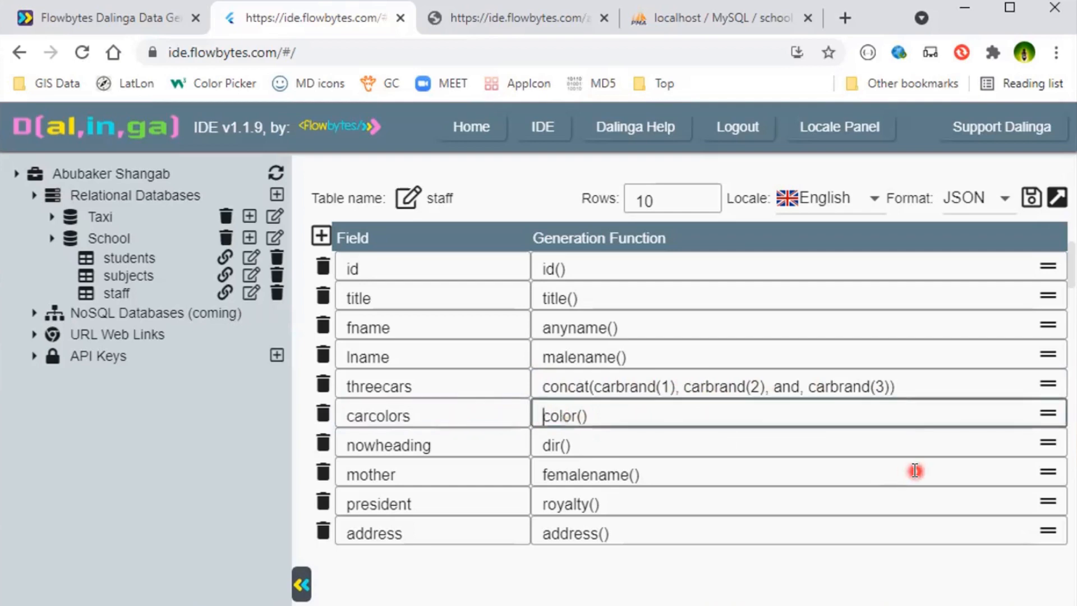
text(concat(color()
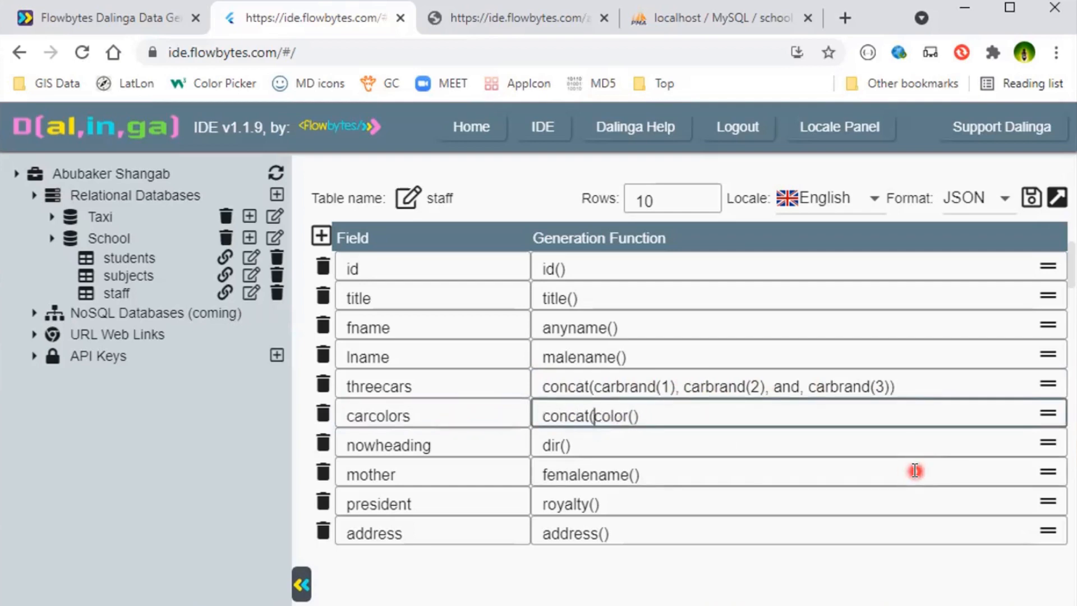
text(1)
key(Right)
text(, colo)
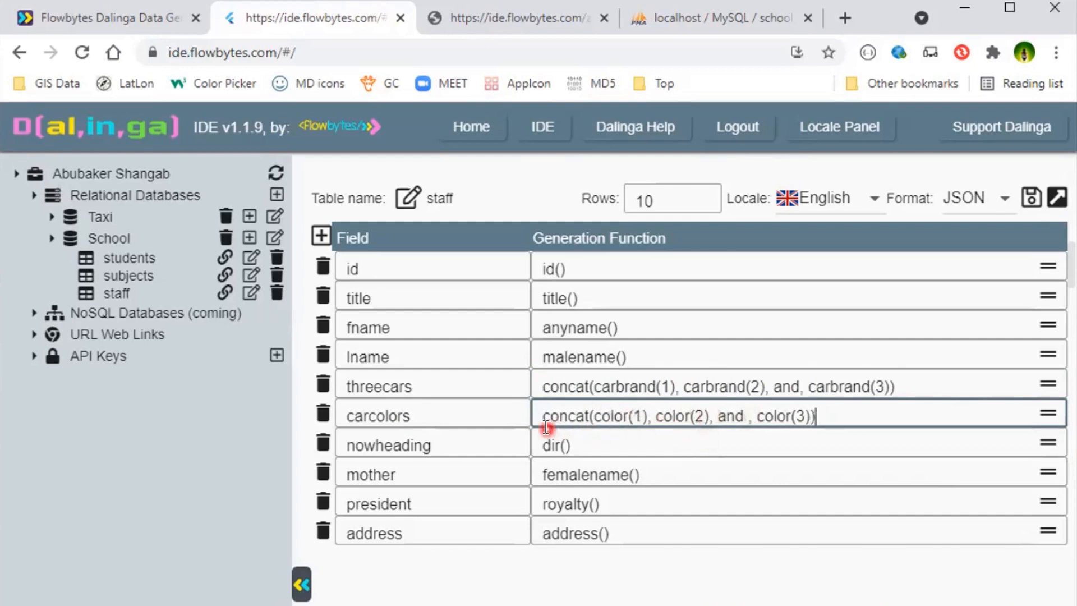
click(1030, 200)
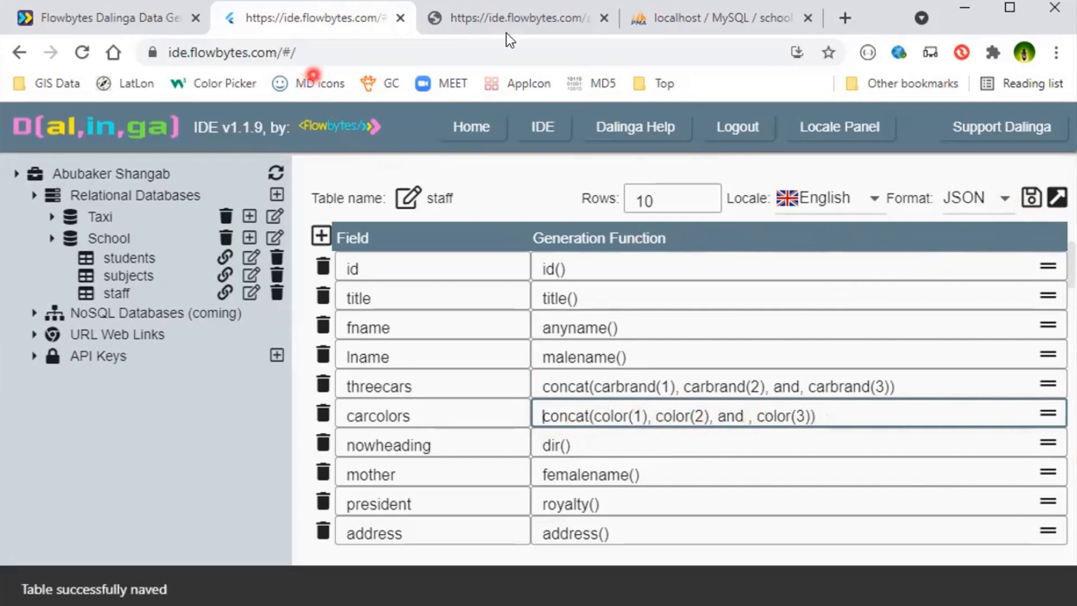
- Reload the generated staff JSON and examine the carcolors values across the records
key(ctrl+Tab)
click(82, 56)
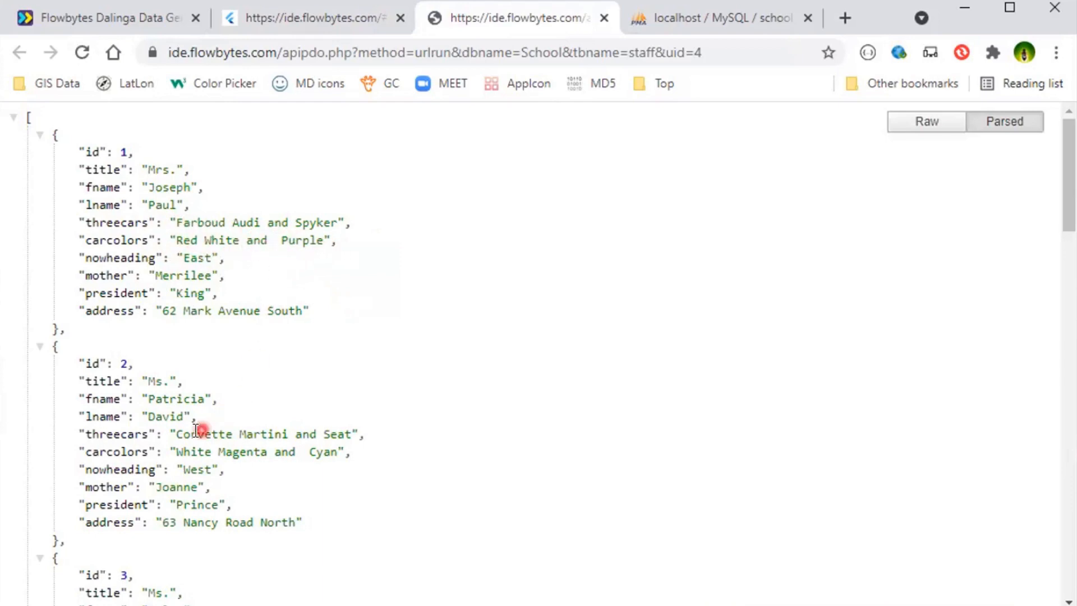
scroll(349, 296, down, 1)
scroll(349, 296, up, 1)
- Change the staff table's output format to SQL and reload the generated staff output
click(305, 19)
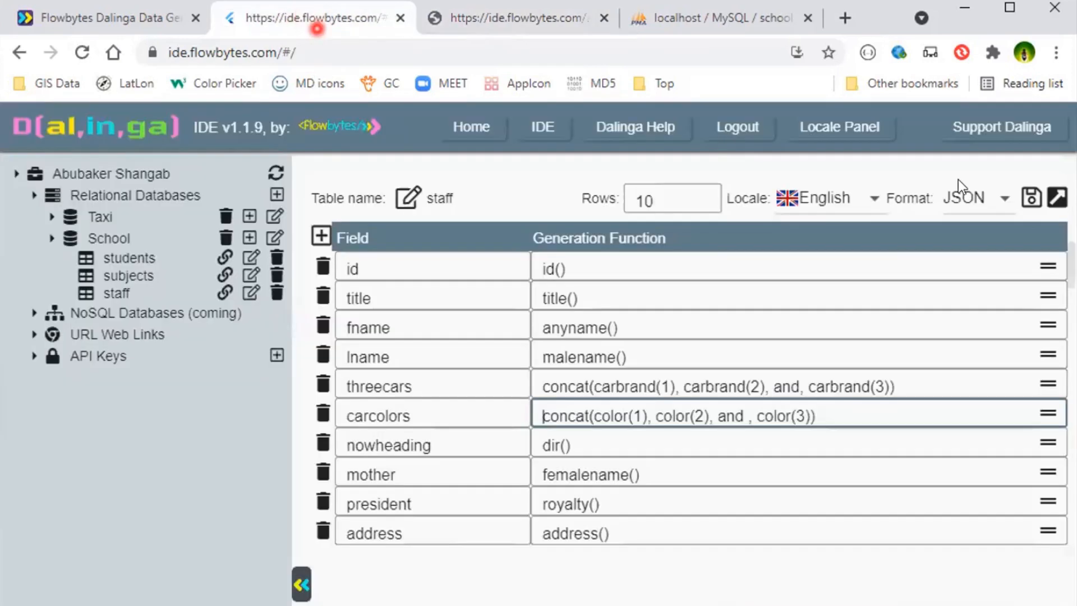
click(1002, 201)
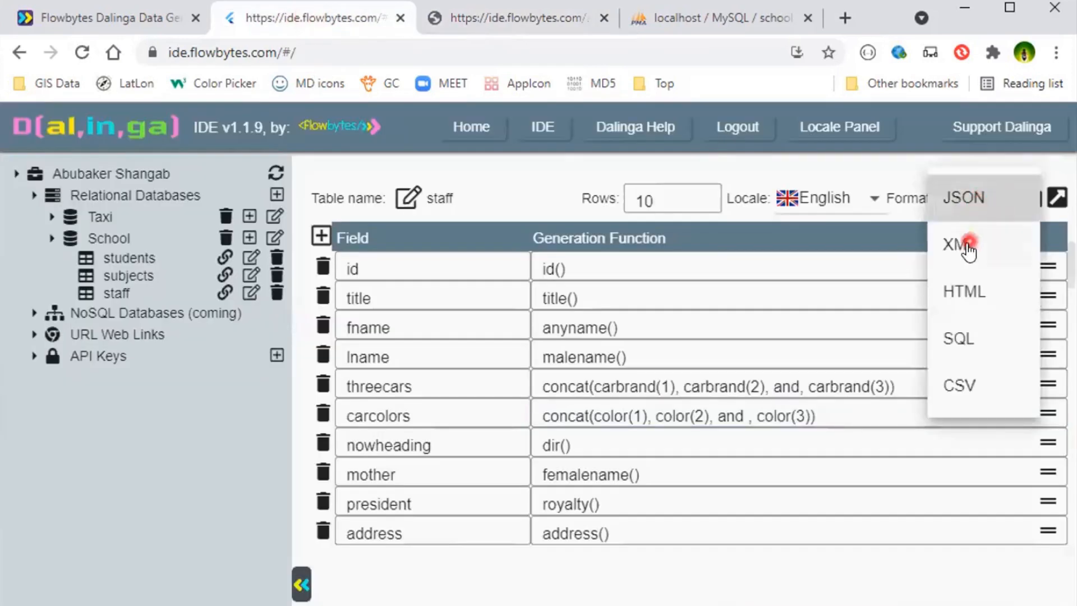
click(959, 339)
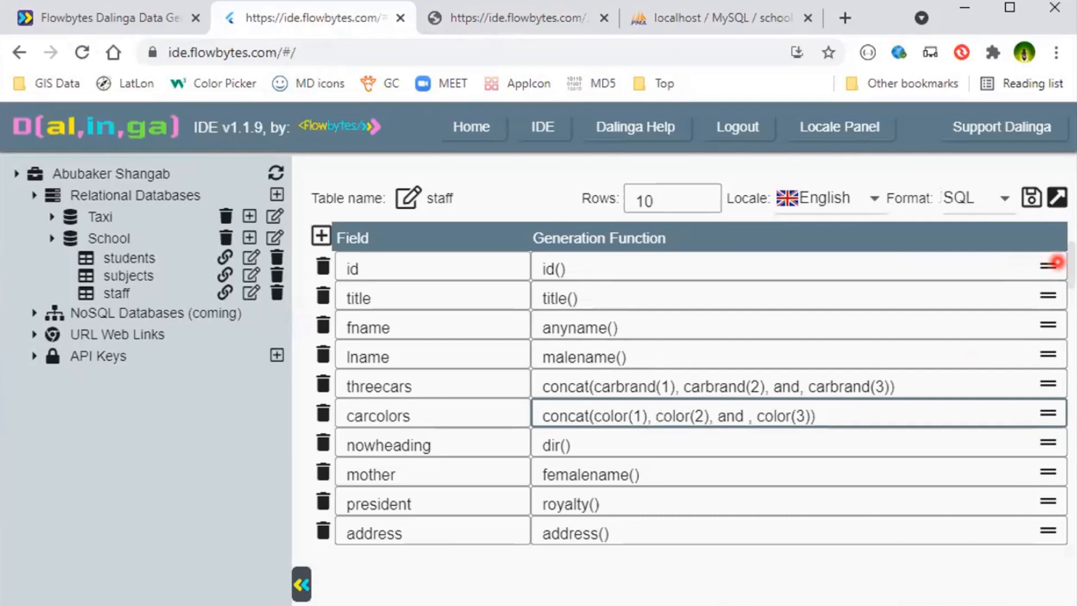
click(1056, 197)
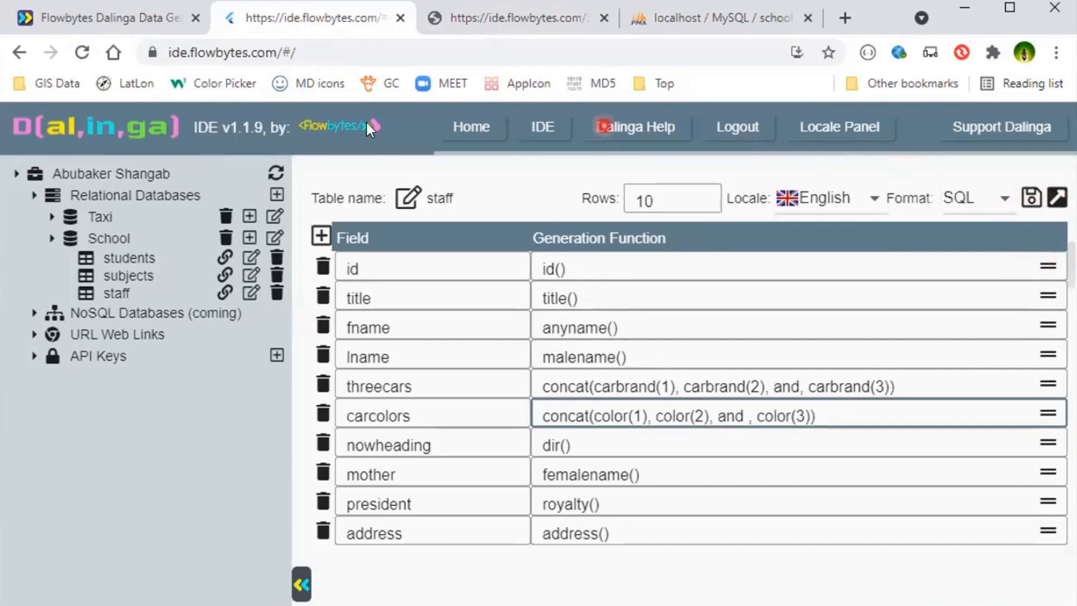
click(439, 26)
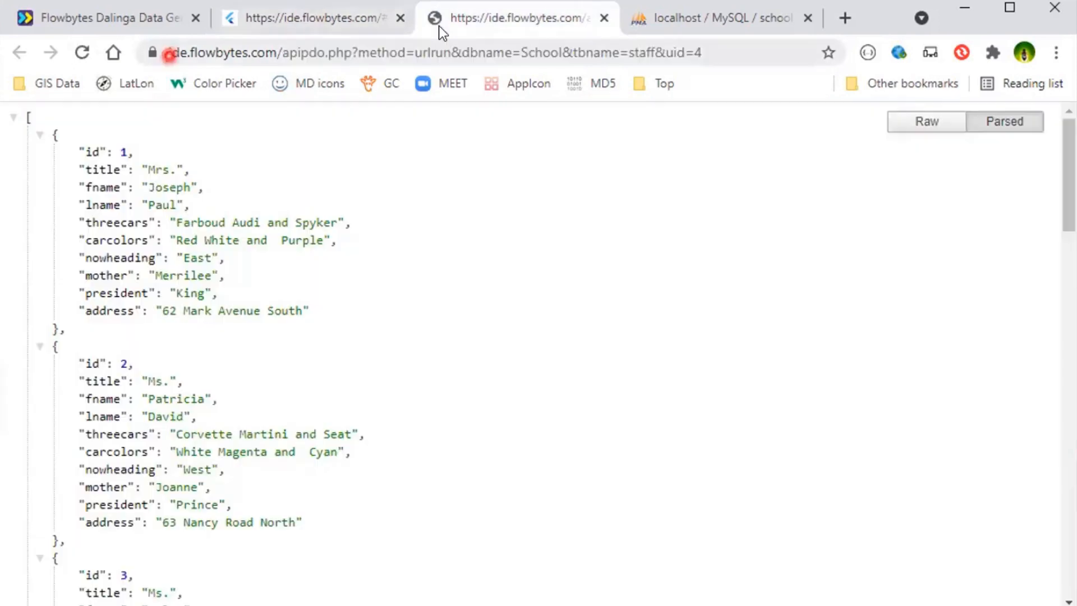
click(81, 53)
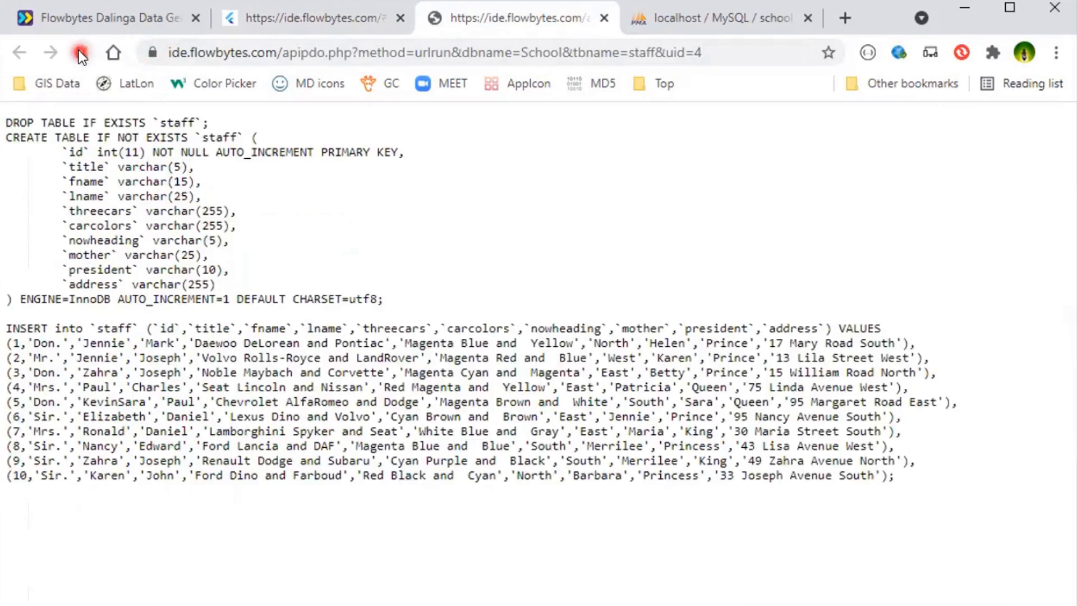
- Copy the entire generated staff SQL script, from the DROP TABLE statement through the last inserted row
click(302, 545)
drag(398, 571, 3, 117)
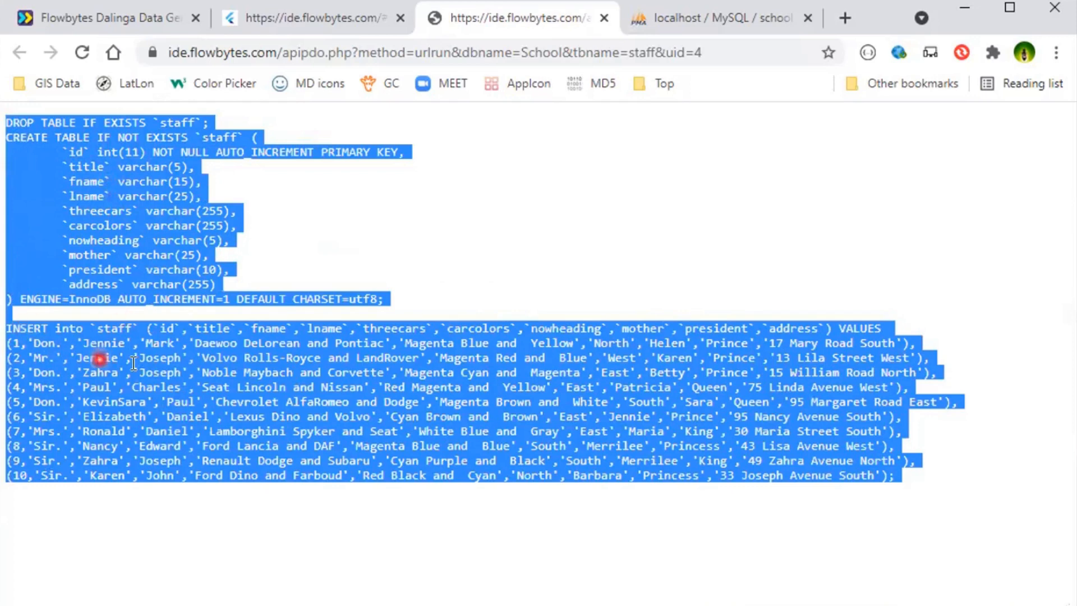
click(678, 14)
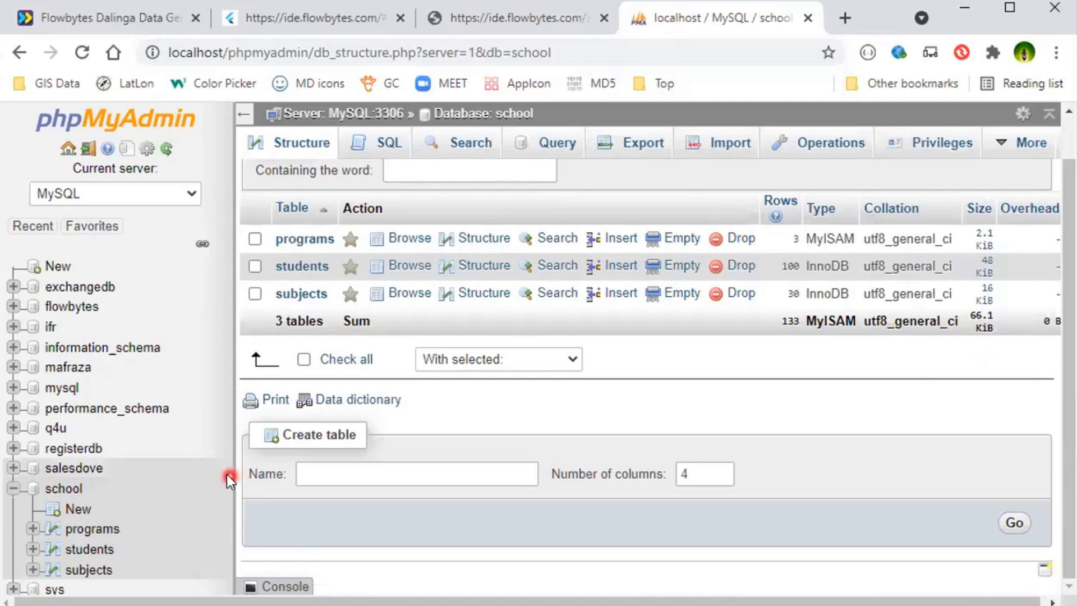
click(489, 18)
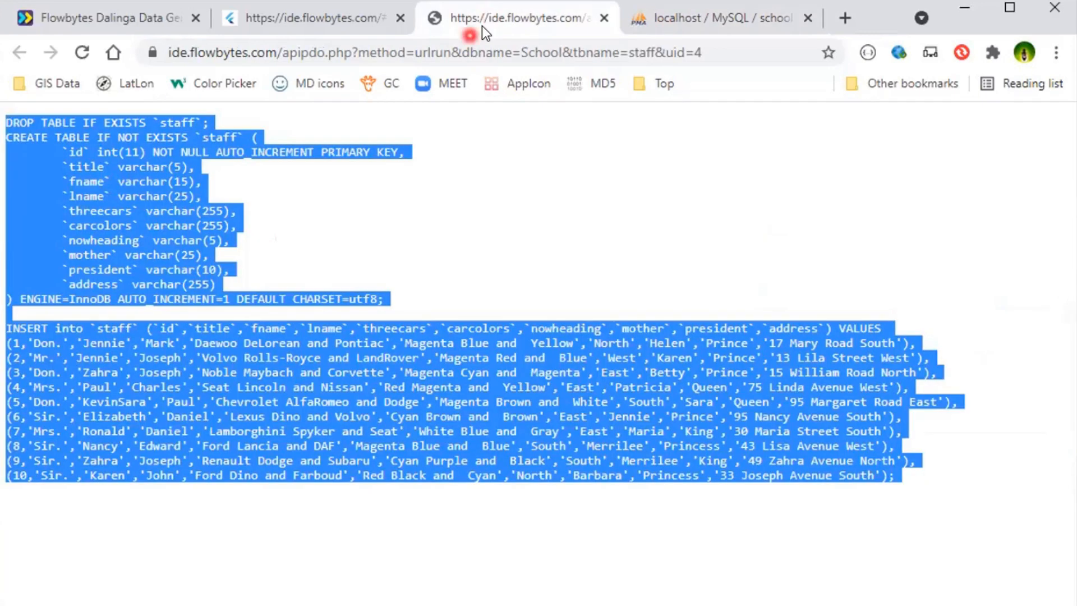
- In phpMyAdmin, paste the copied staff script as an SQL query on the school database and run it
click(647, 20)
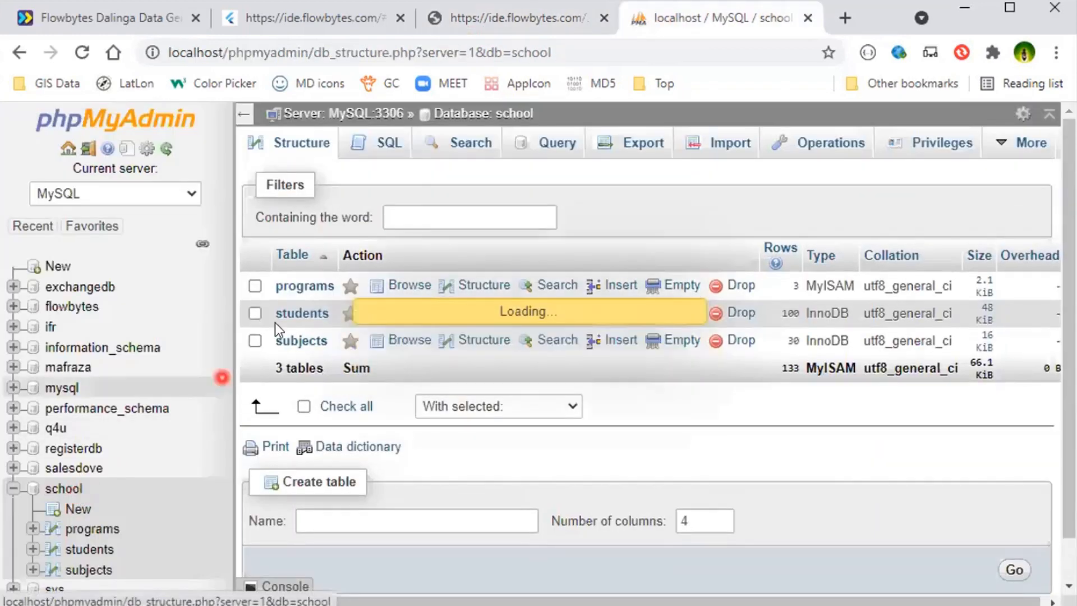
click(387, 144)
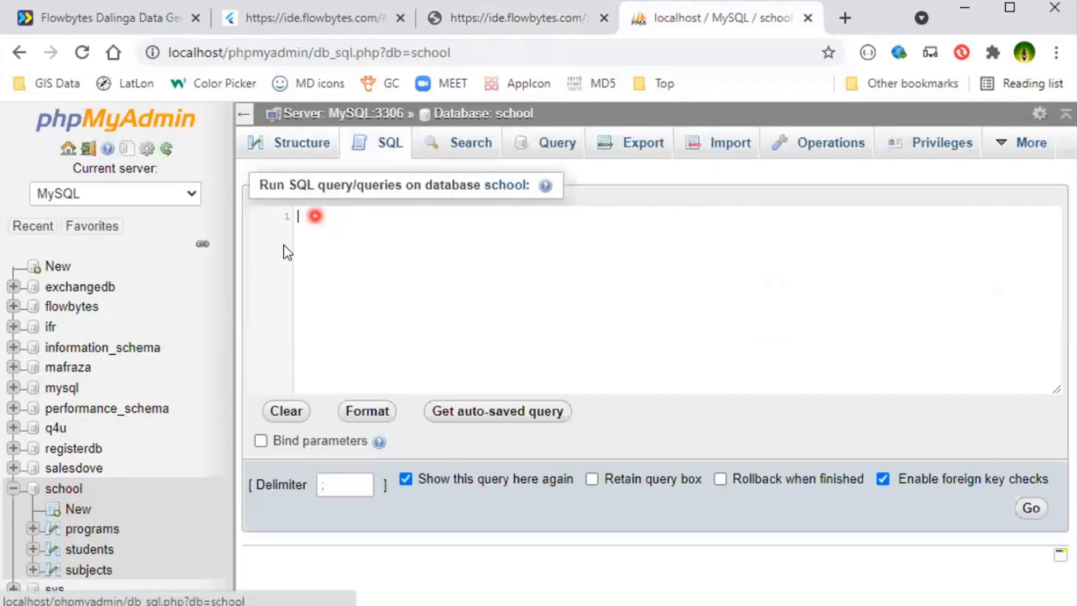
click(240, 115)
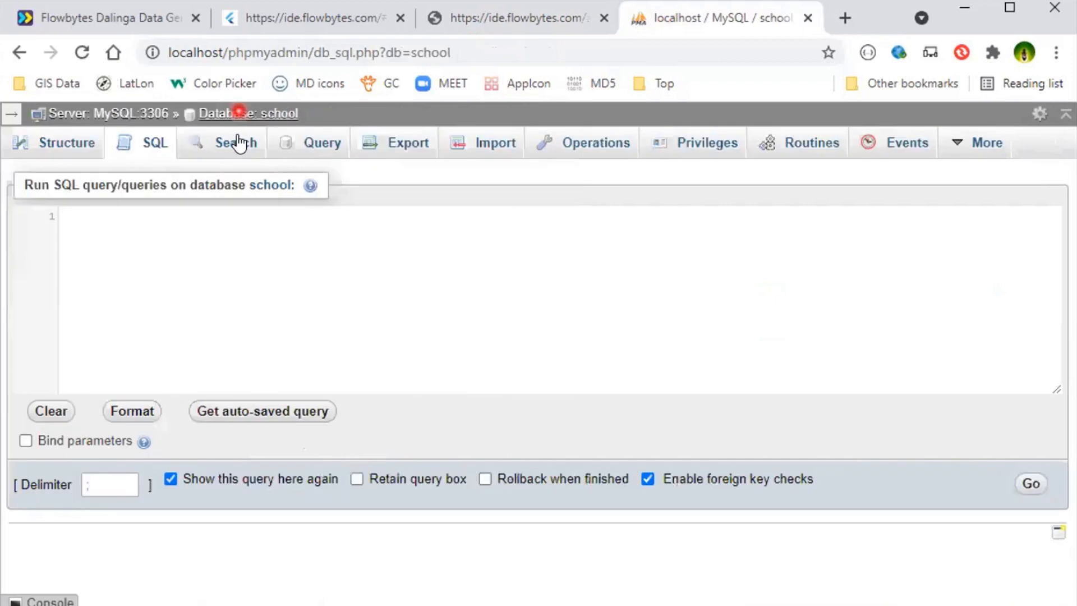
right_click(221, 260)
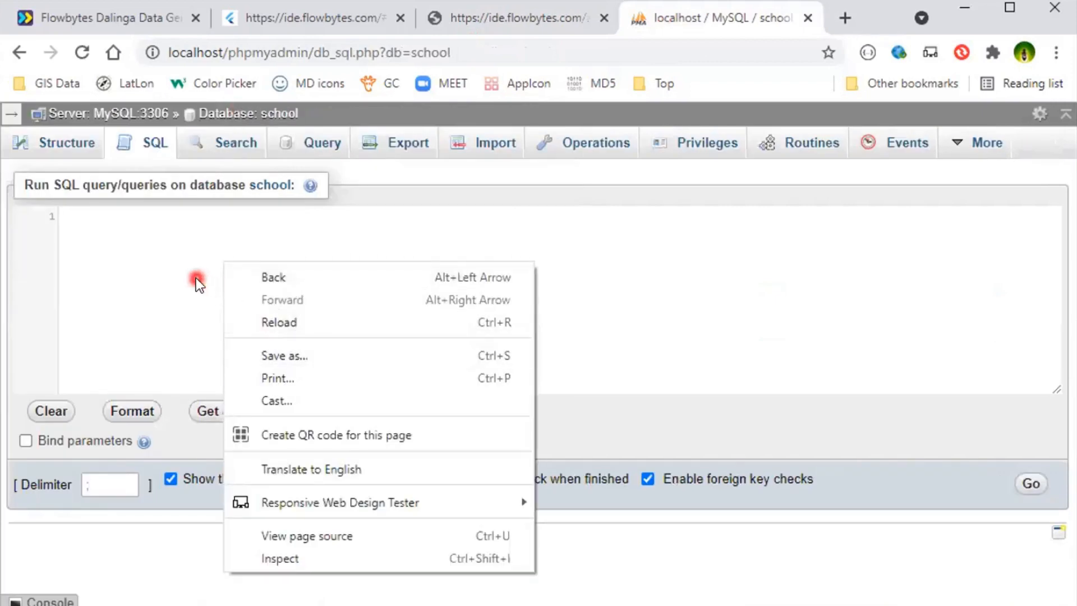
click(194, 262)
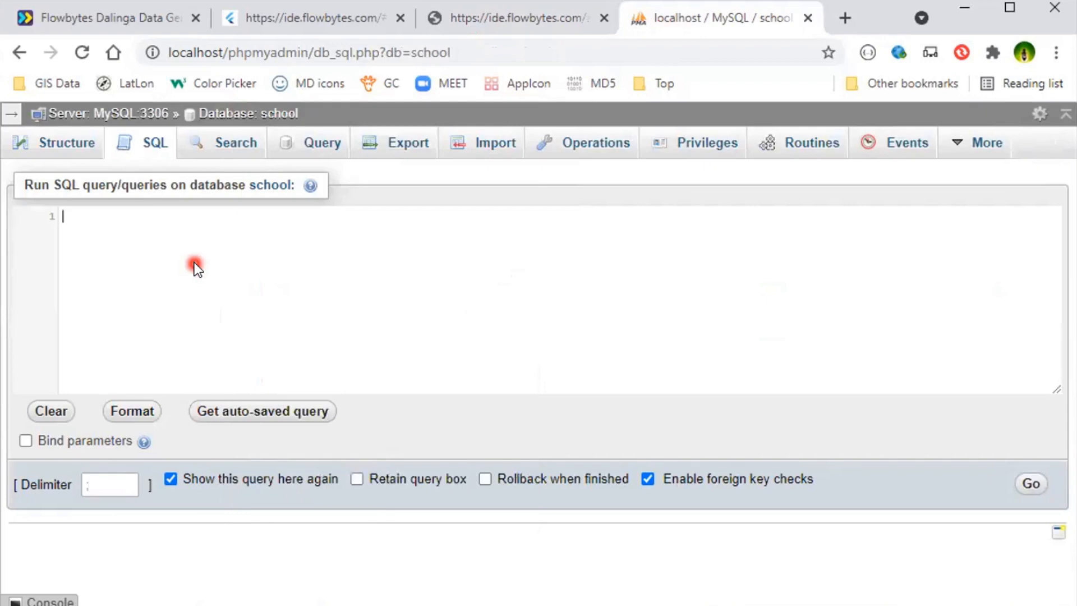
key(ctrl+v)
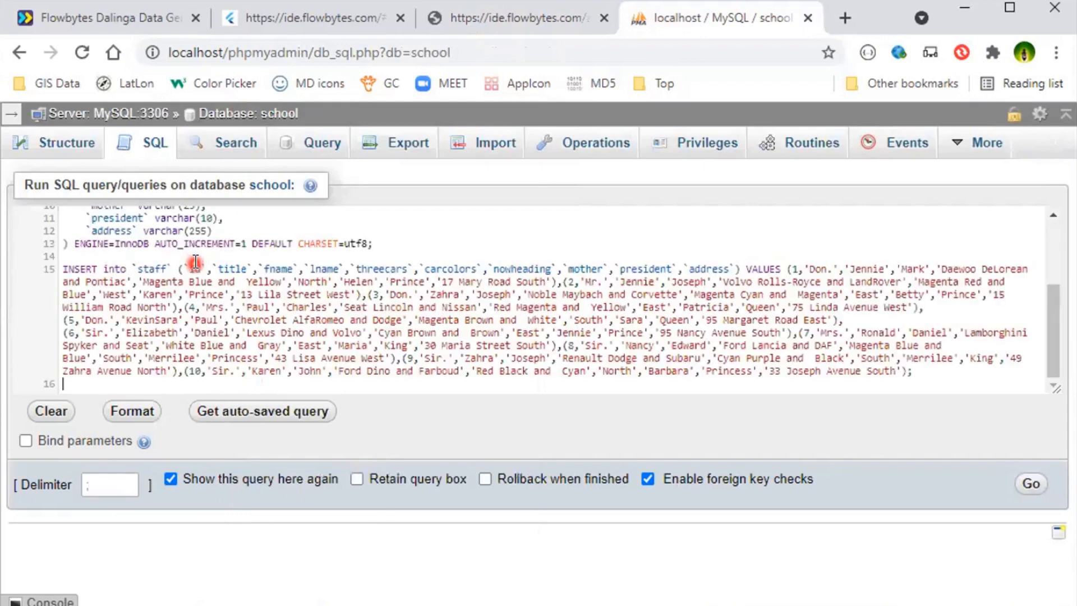
click(1031, 486)
click(642, 216)
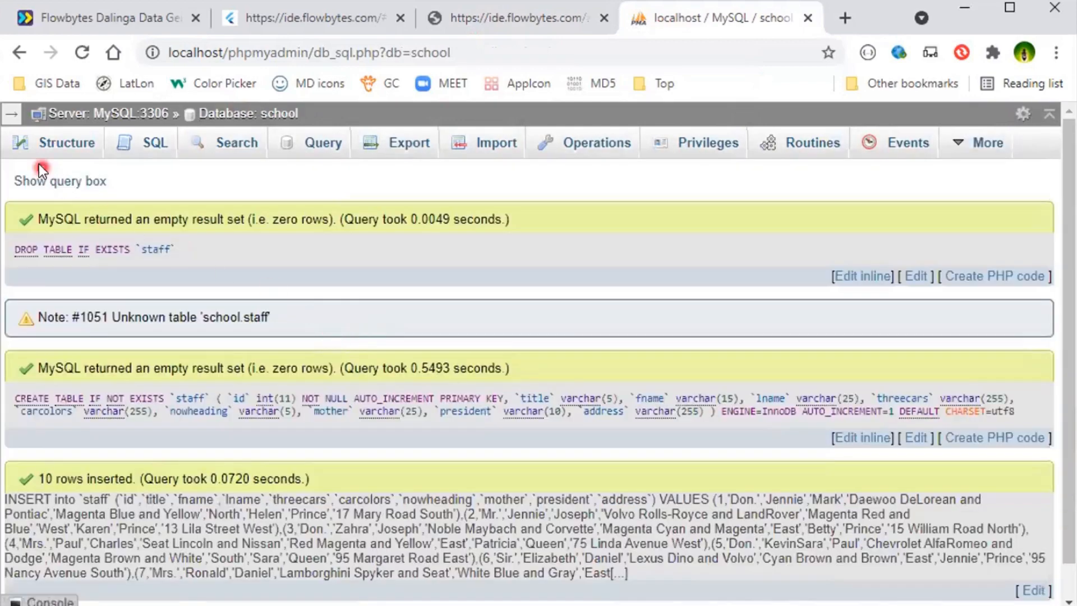
- Open the school database's staff table and examine its imported rows with the navigation sidebar collapsed
click(9, 113)
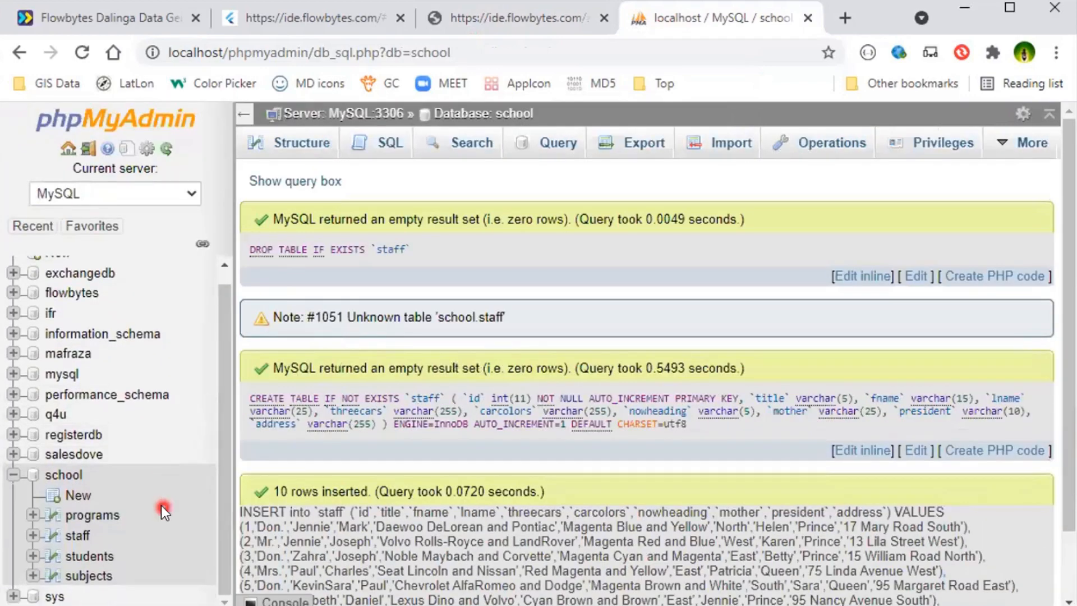
scroll(211, 489, down, 2)
click(75, 537)
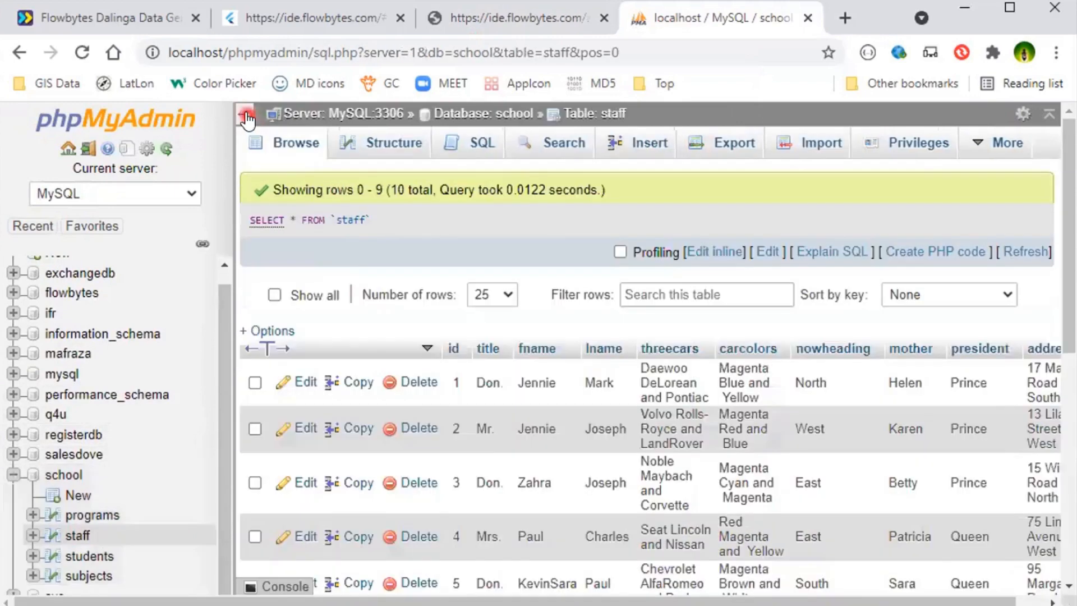
click(244, 114)
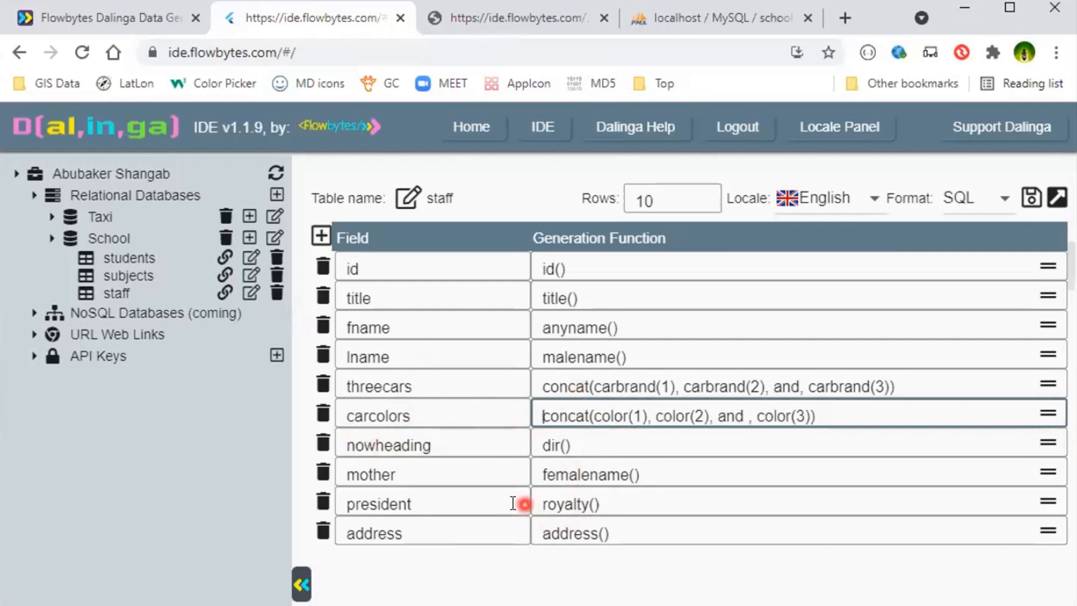
- In the Dalinga IDE, add an age field generated by random(22,23,27) to the staff table and save it
click(316, 241)
click(438, 558)
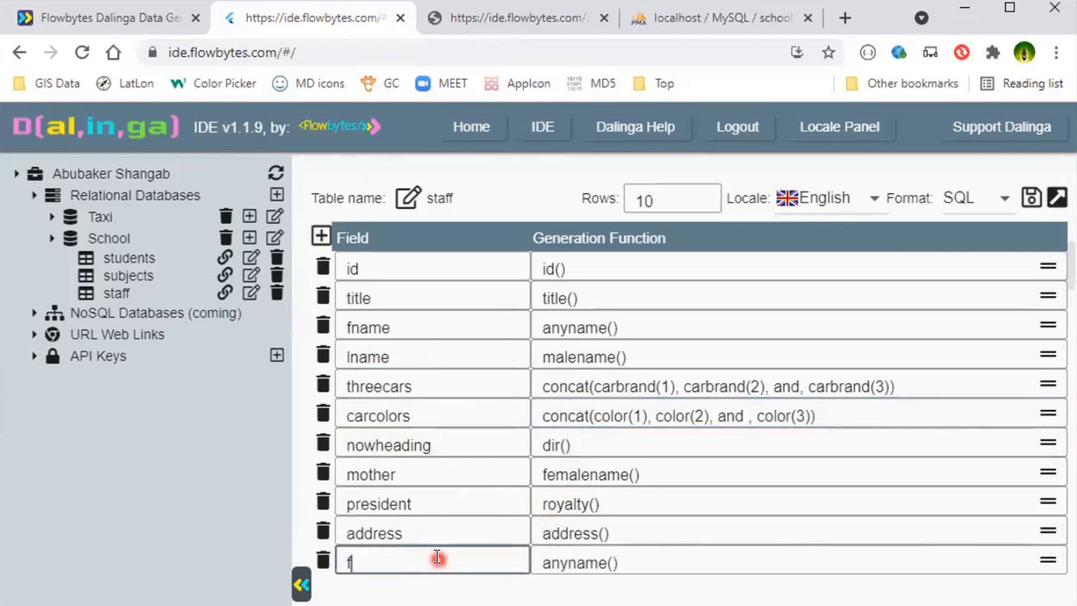
text(age)
key(Tab)
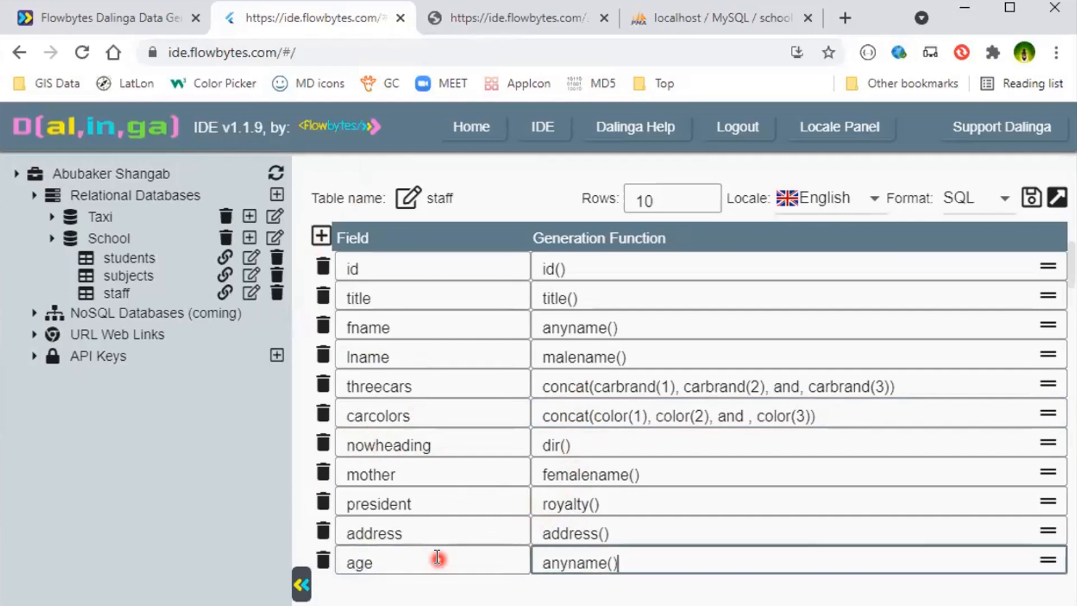
text(r)
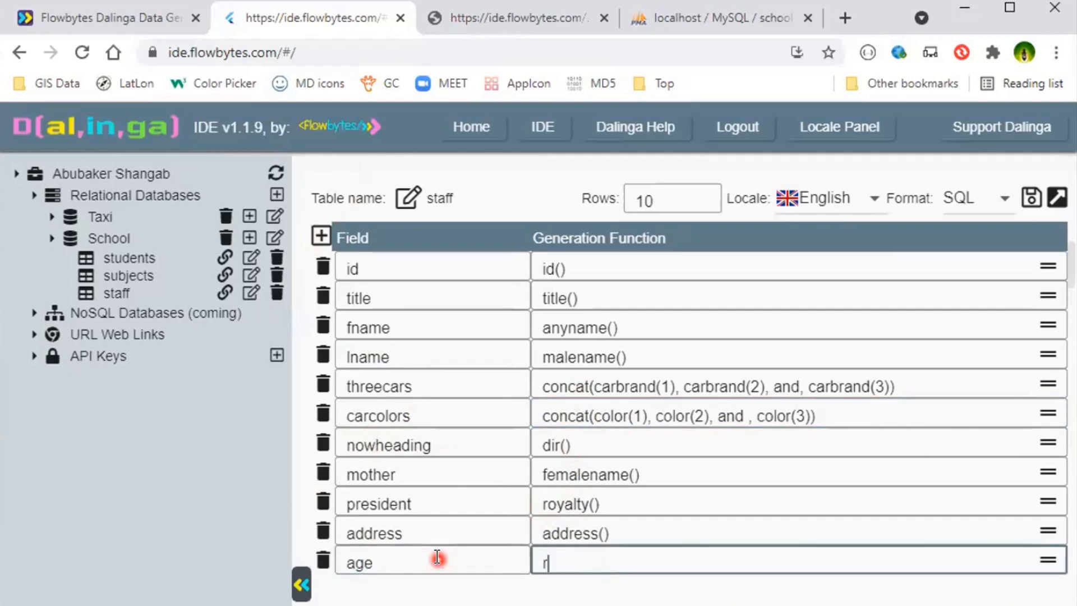
text(andom(22,23,27)
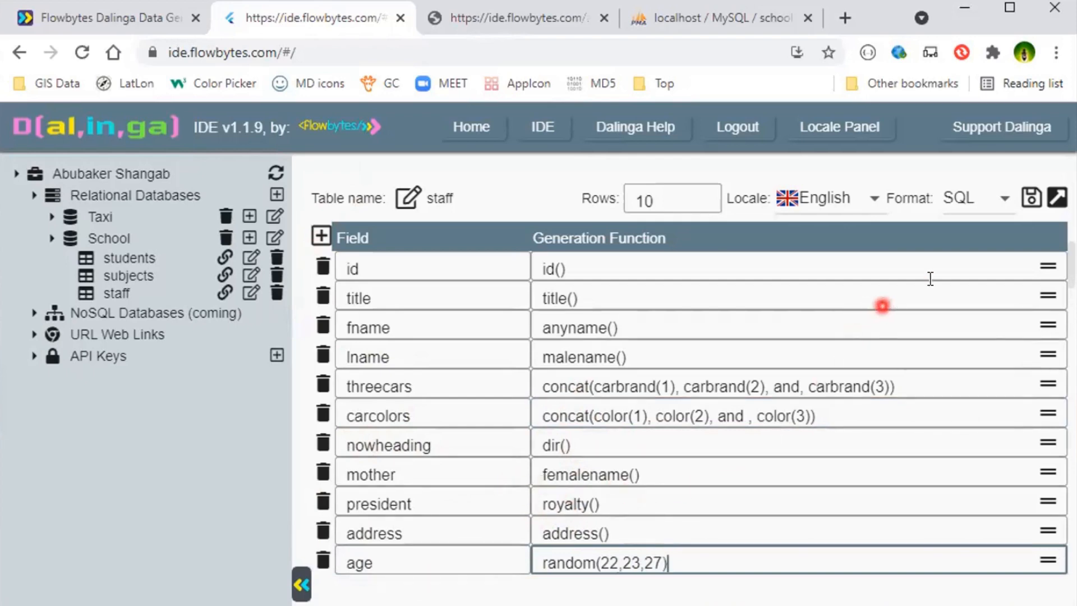
click(1030, 200)
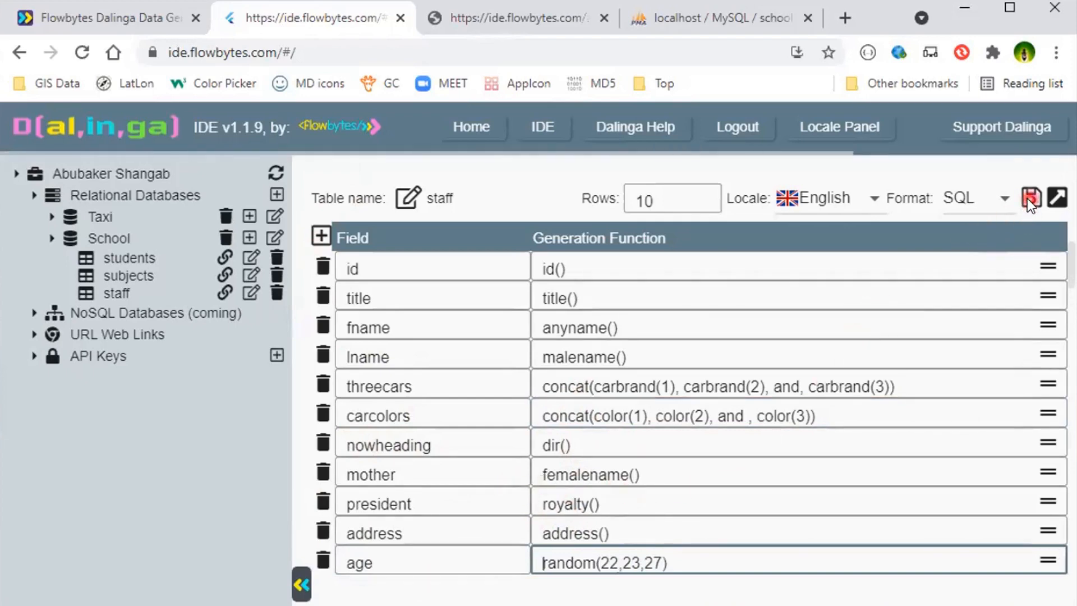
- Switch the staff table's output format to JSON and save the table
click(472, 25)
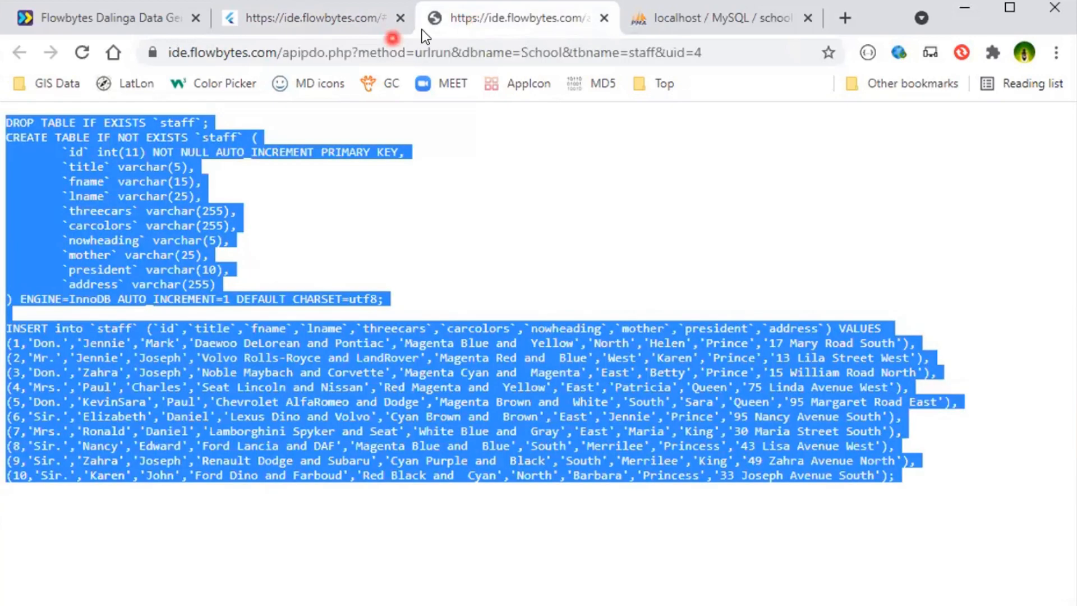
click(343, 25)
click(986, 196)
click(965, 184)
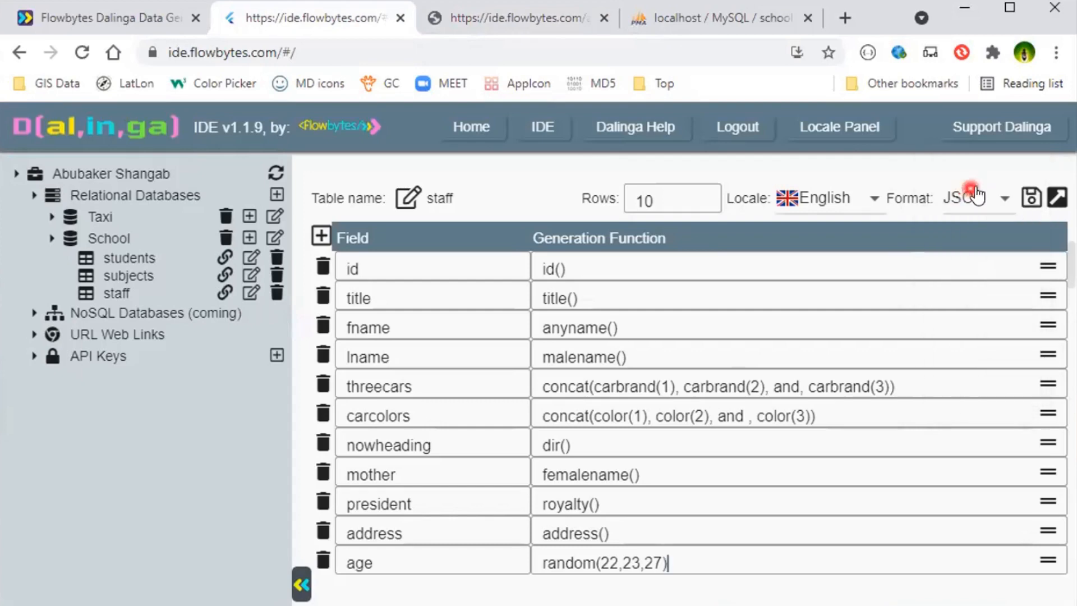
click(1032, 200)
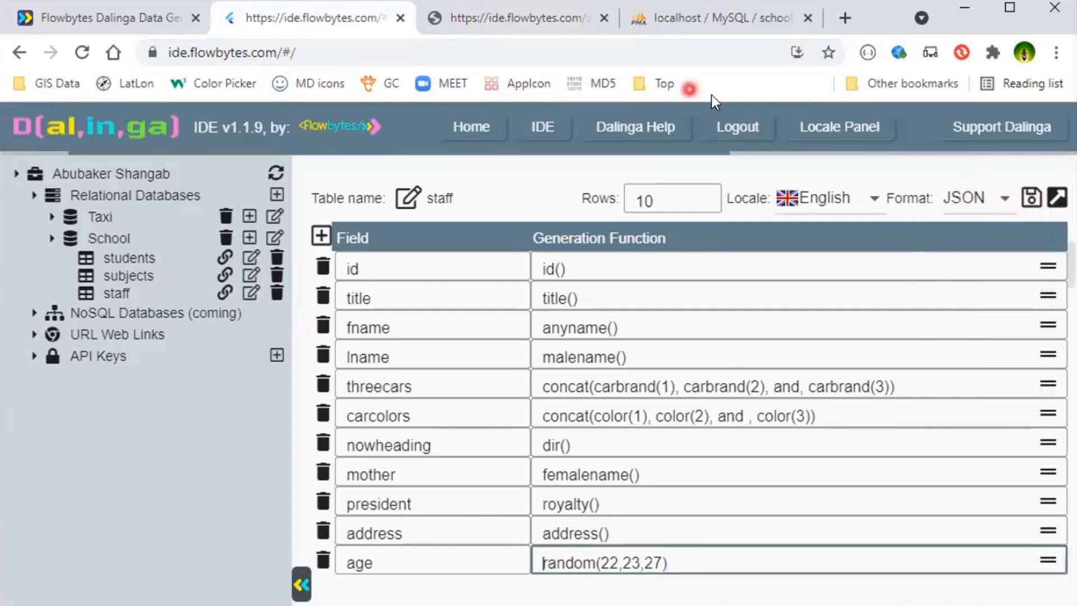
- Reload the generated staff output and examine the age values across all JSON records
click(487, 19)
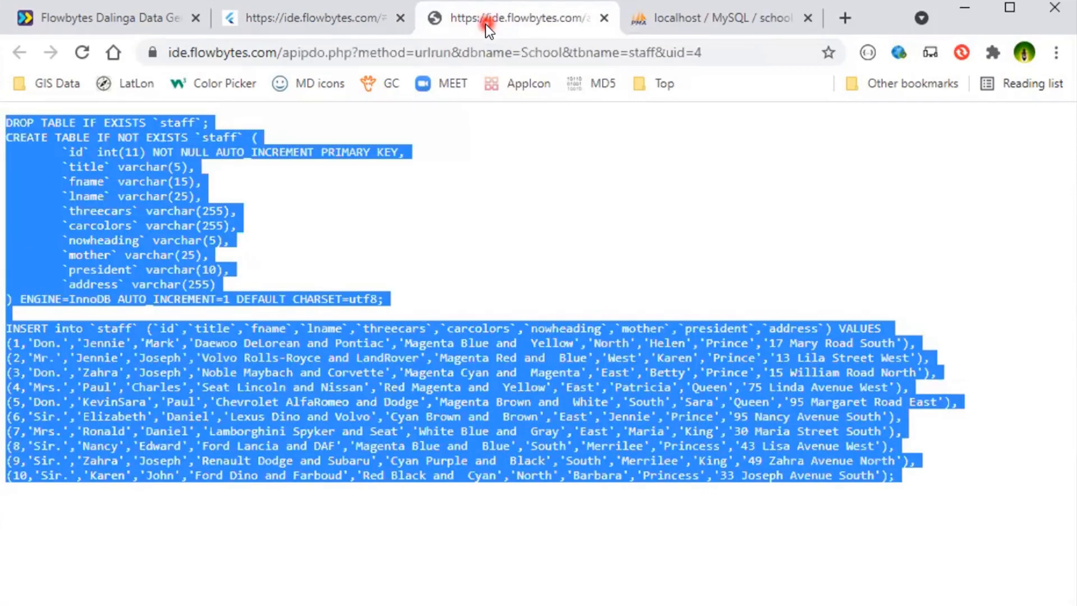
click(83, 52)
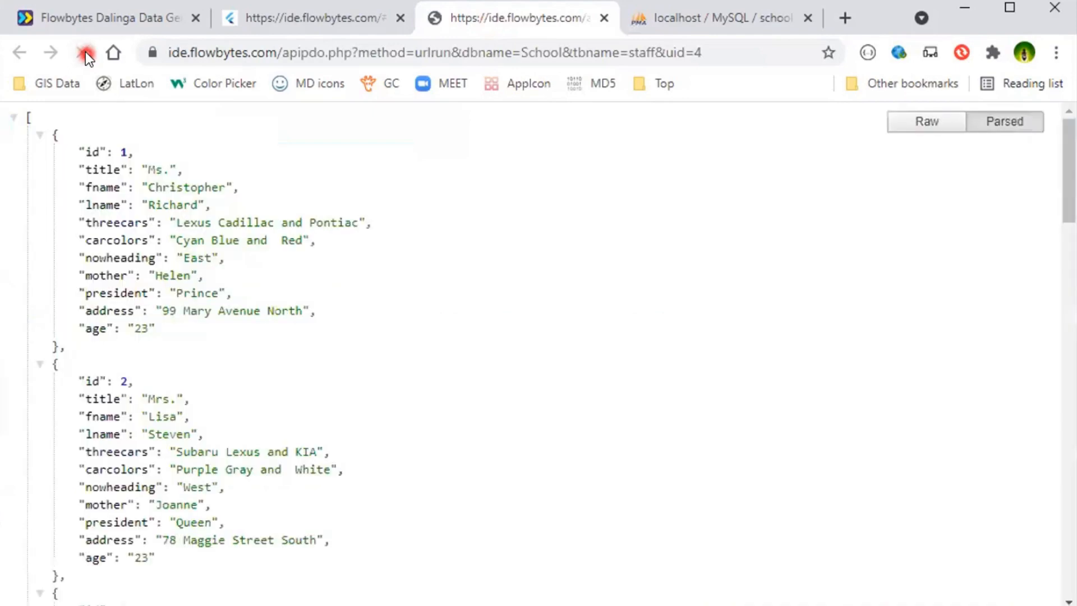
click(235, 291)
click(175, 380)
scroll(175, 359, down, 7)
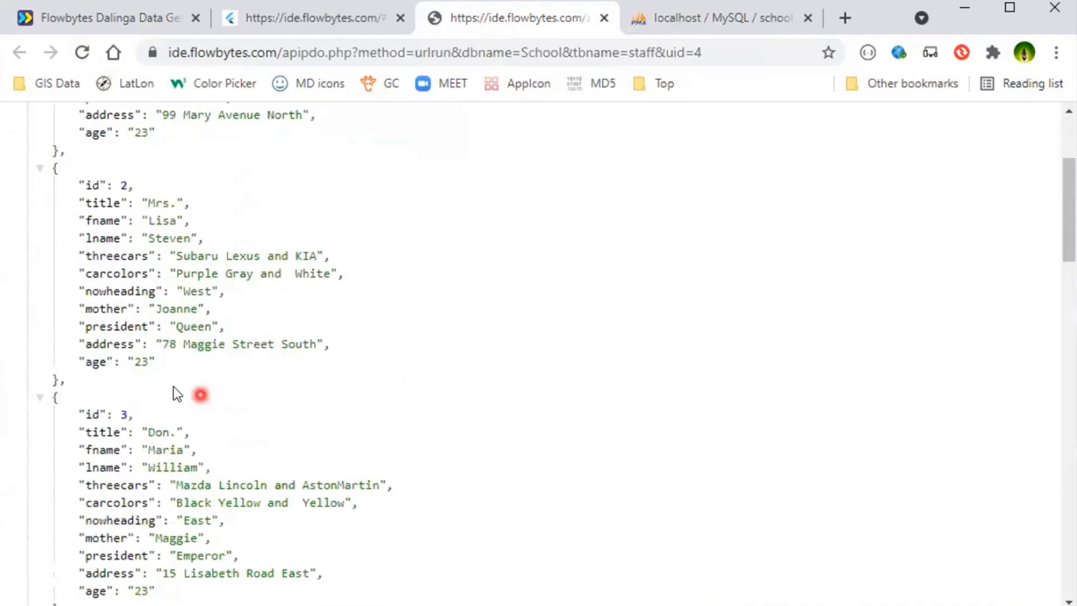
scroll(208, 418, down, 8)
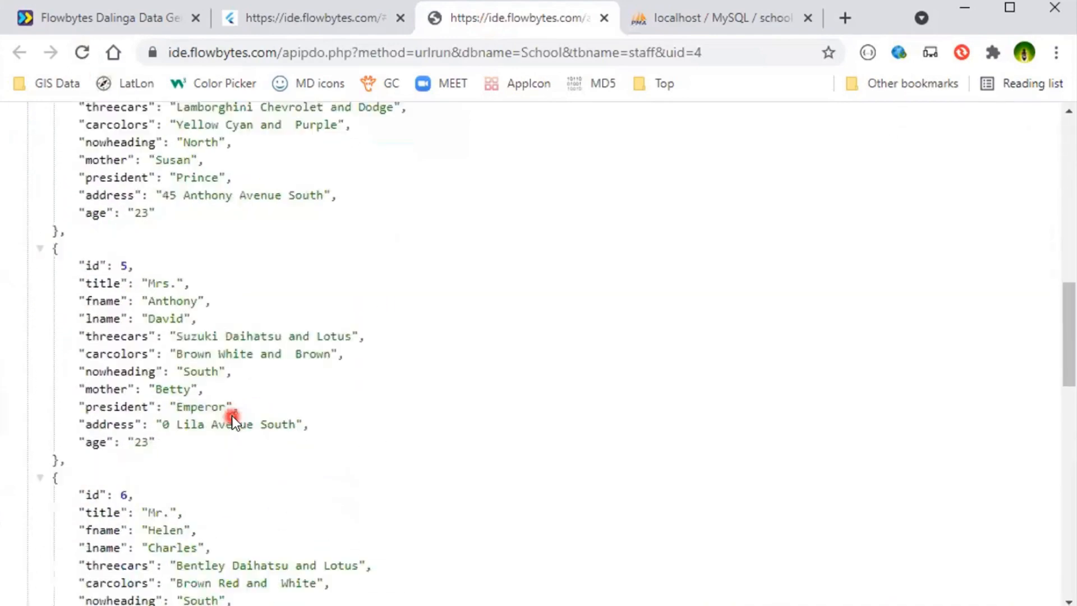
scroll(244, 393, down, 5)
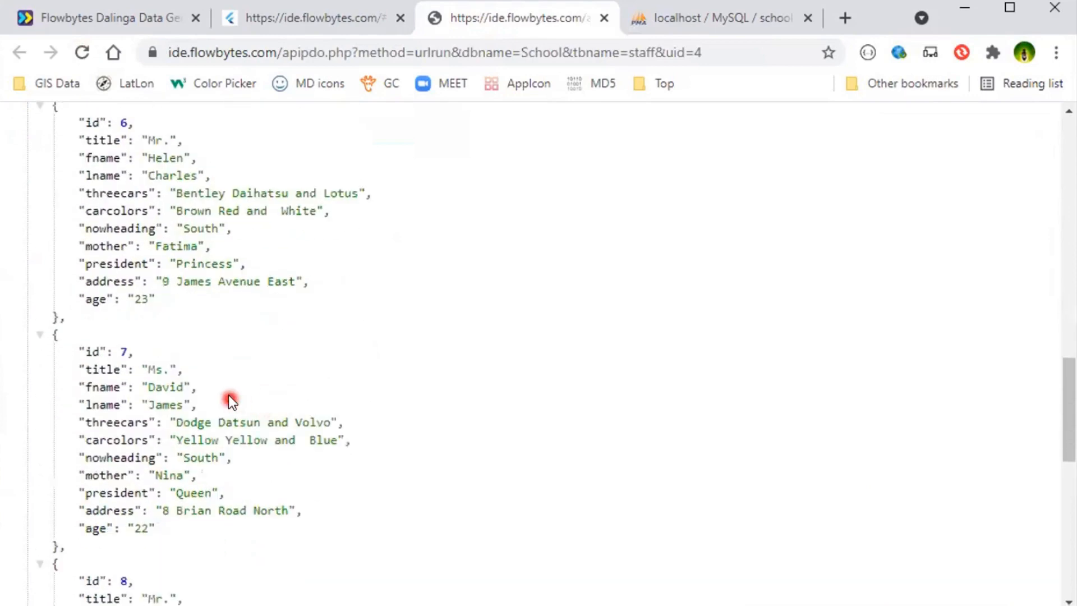
scroll(271, 517, down, 5)
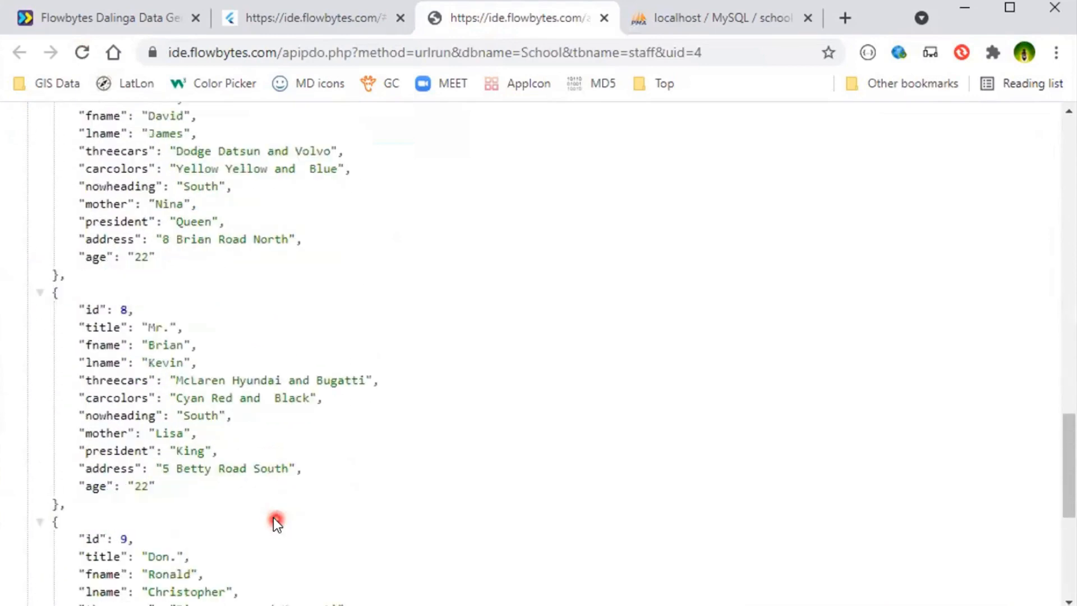
scroll(249, 487, down, 5)
scroll(249, 486, down, 2)
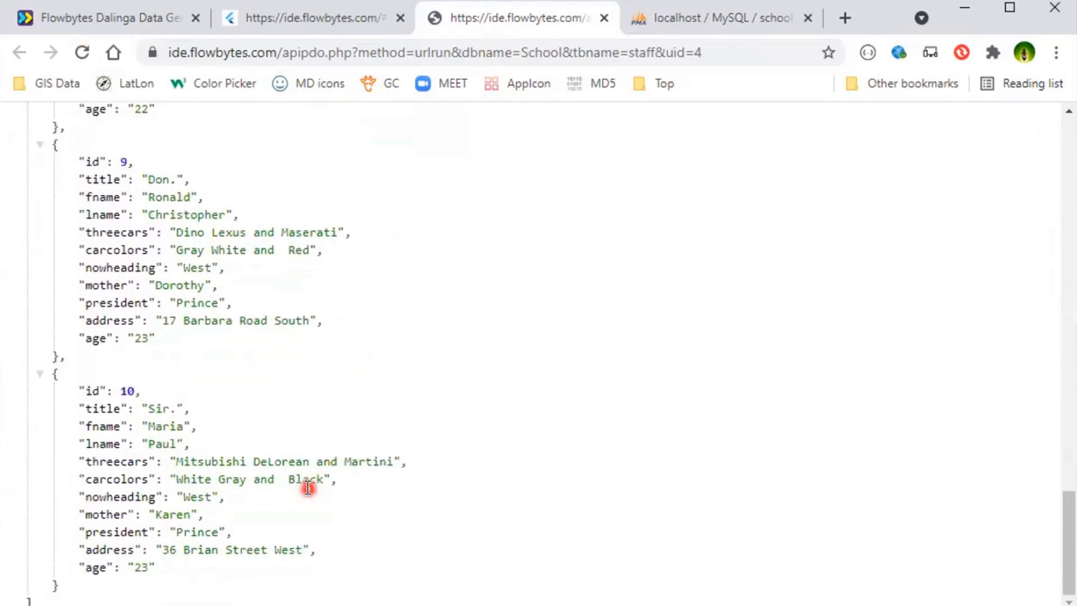
scroll(392, 268, up, 20)
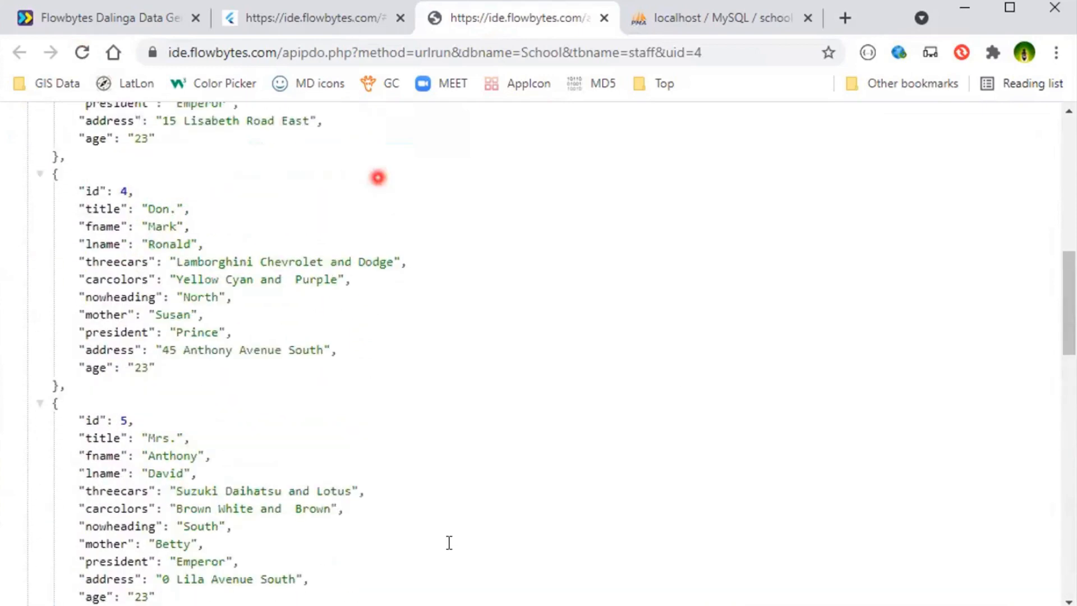
- In the Dalinga IDE, rename the age field to friend with random(fname,lname,mother), save the table and reload its output
key(ctrl+shift+Tab)
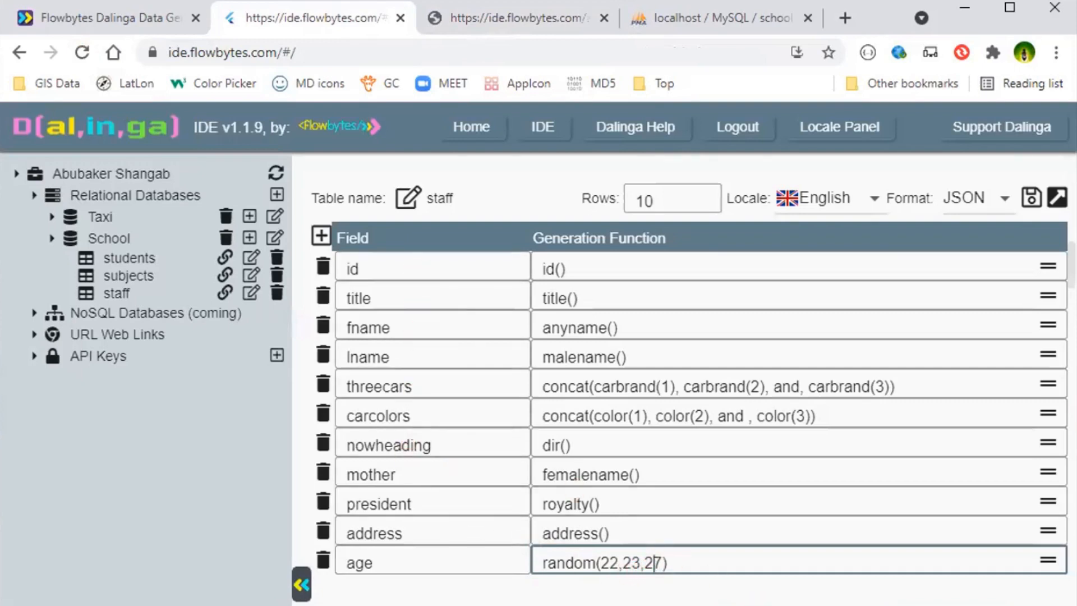
click(402, 558)
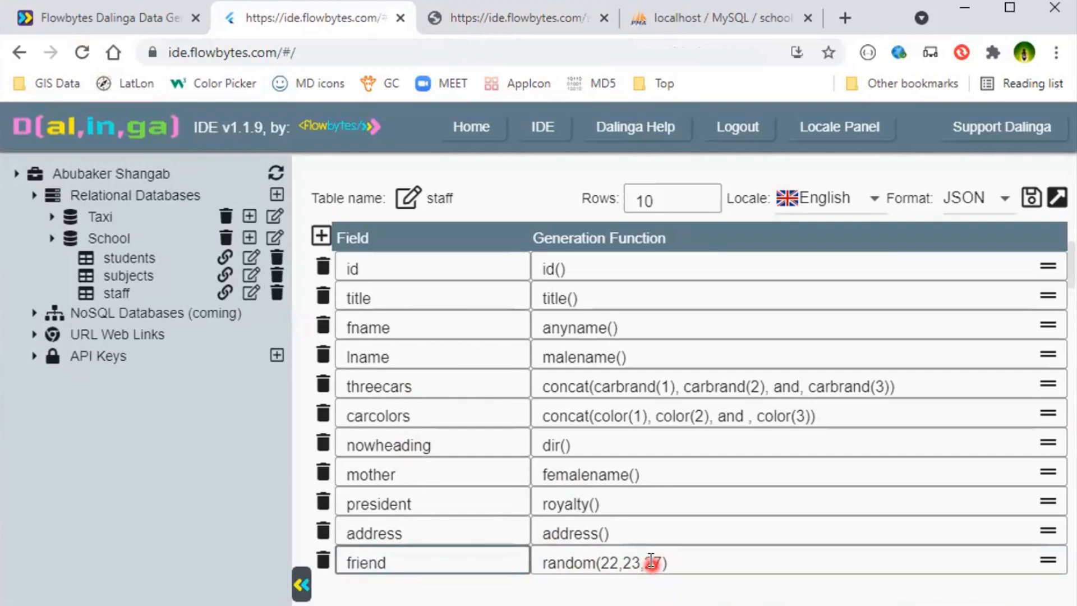
click(678, 563)
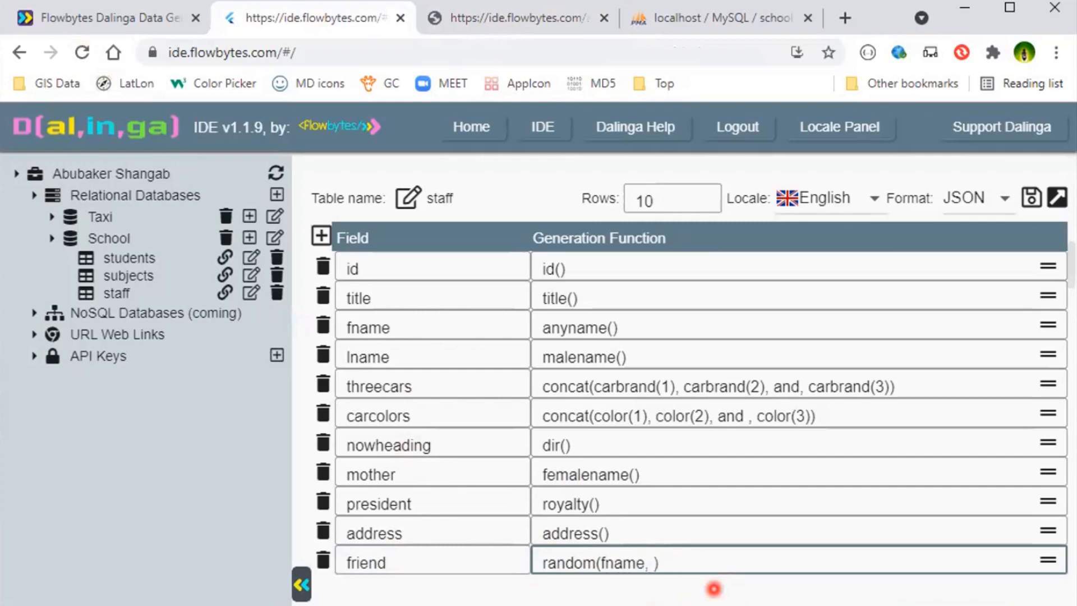
text(fname,lname,mother)
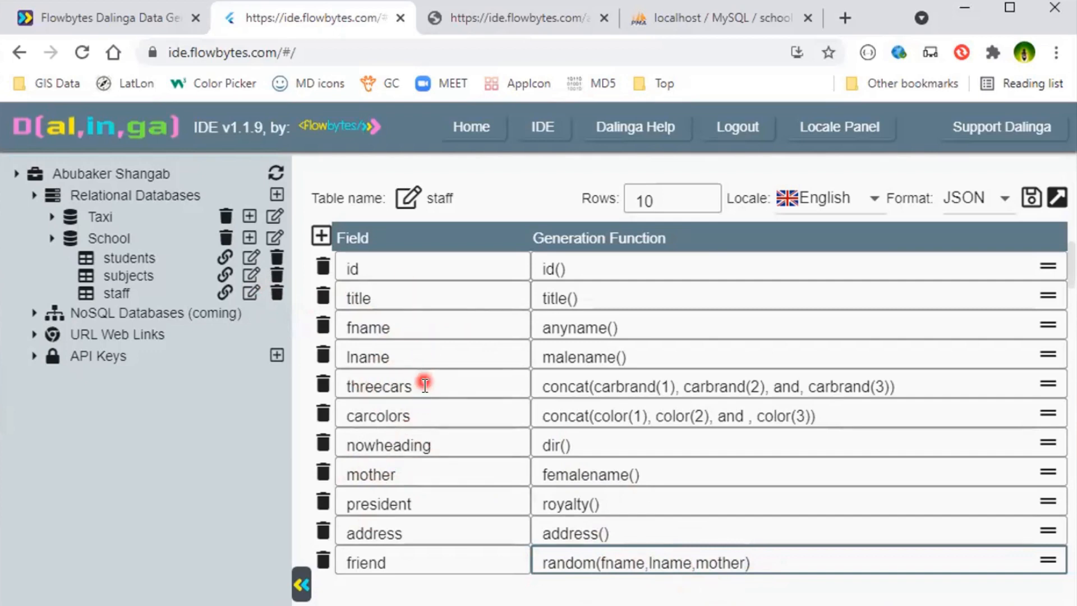
click(1029, 200)
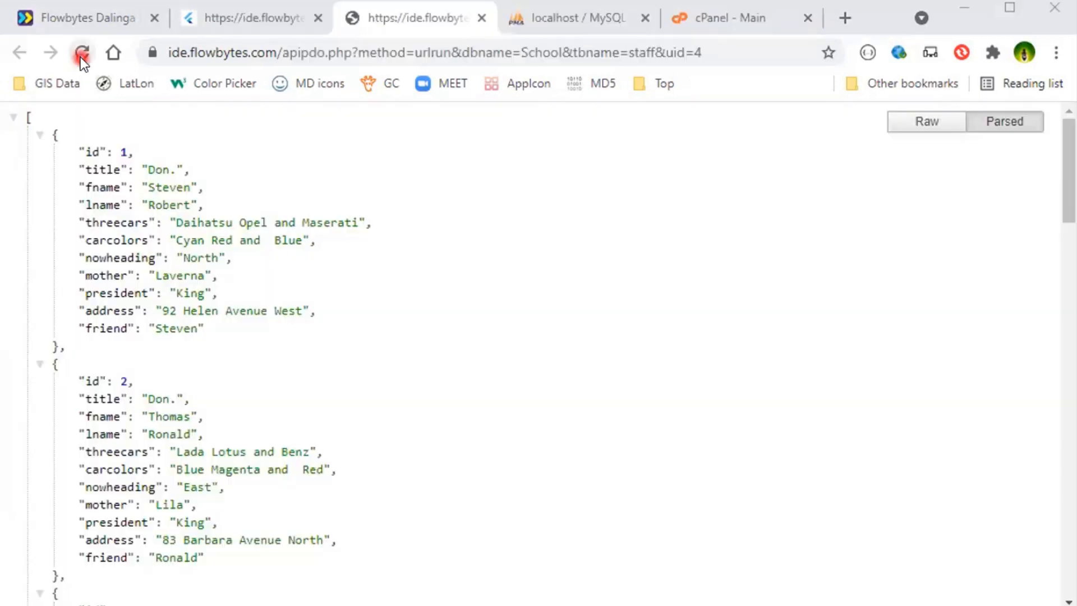
click(82, 49)
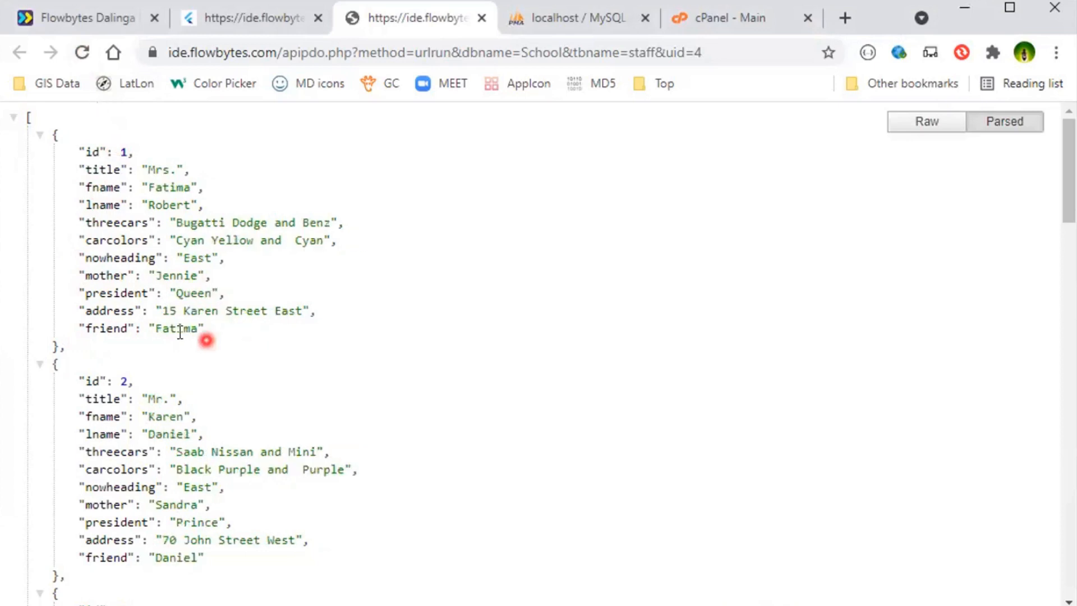
- In the friend field's random() function, replace the mother argument with a literal first name and save the staff table
click(239, 23)
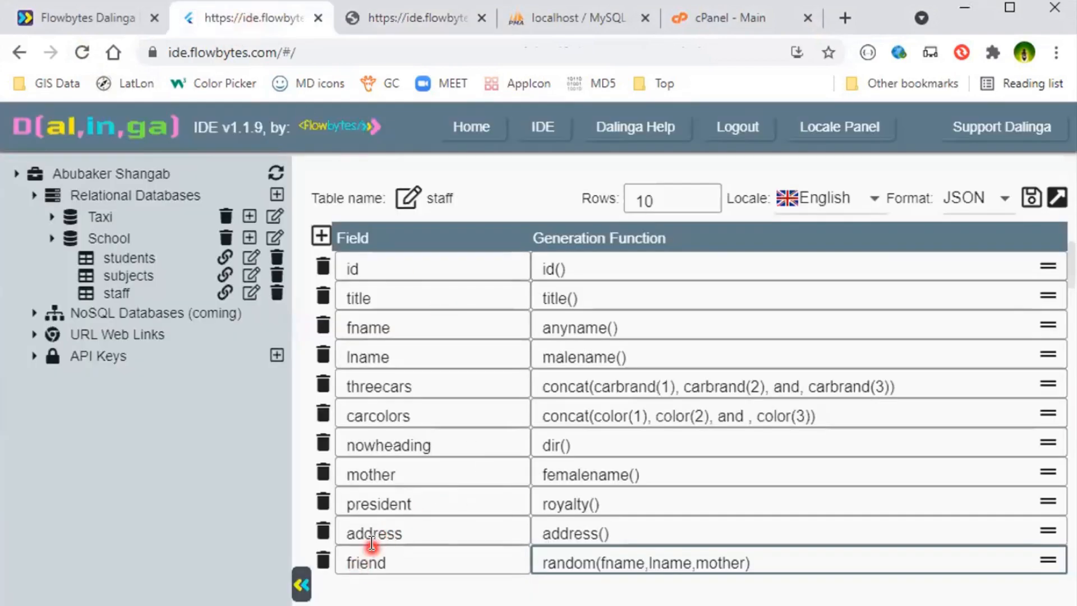
double_click(613, 560)
double_click(671, 561)
double_click(724, 561)
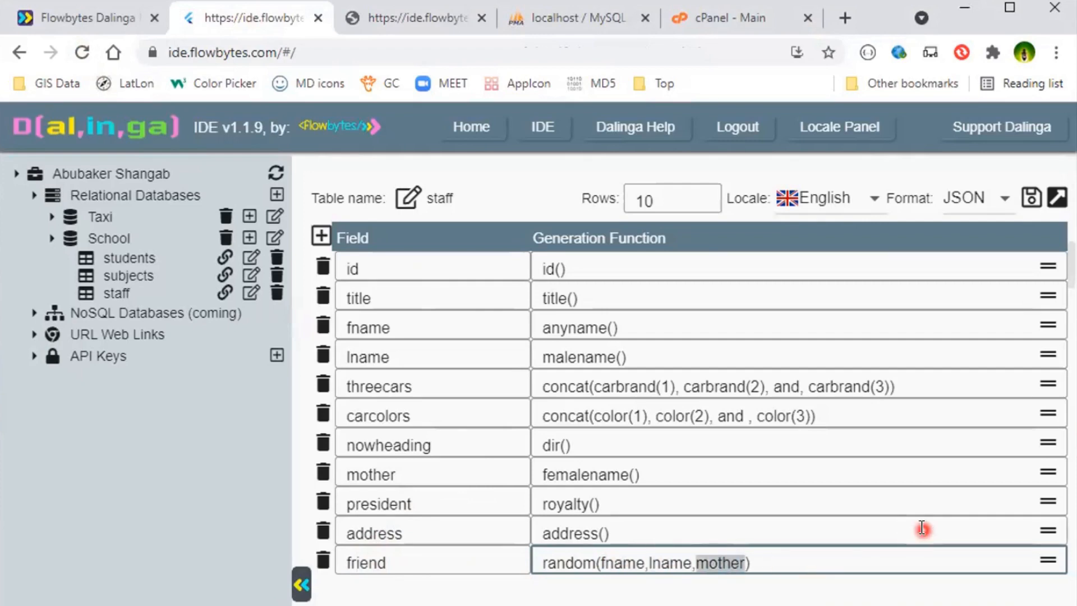
key(BackSpace)
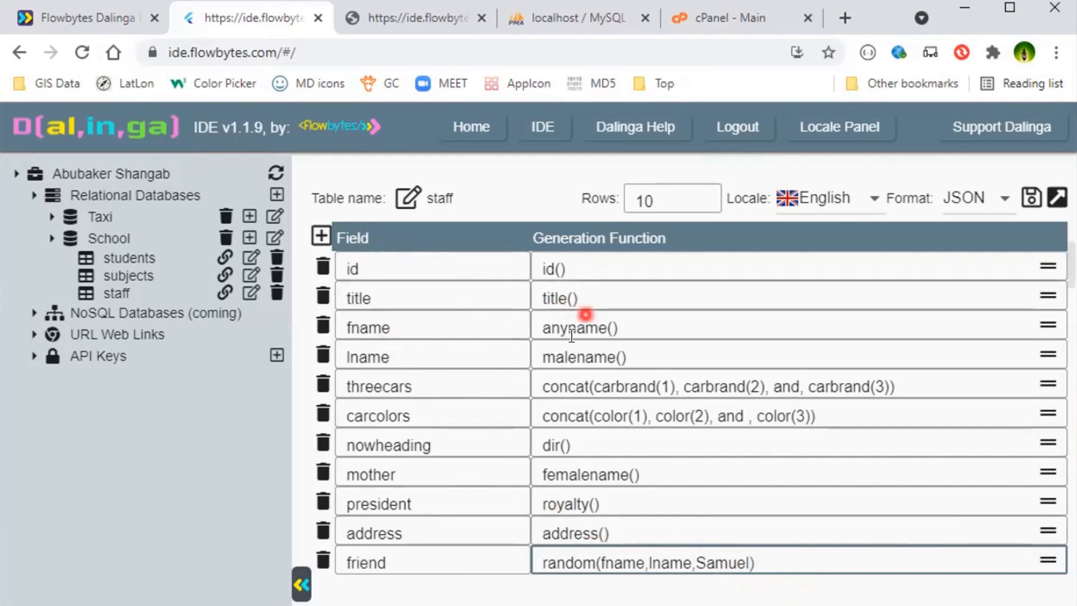
click(1032, 197)
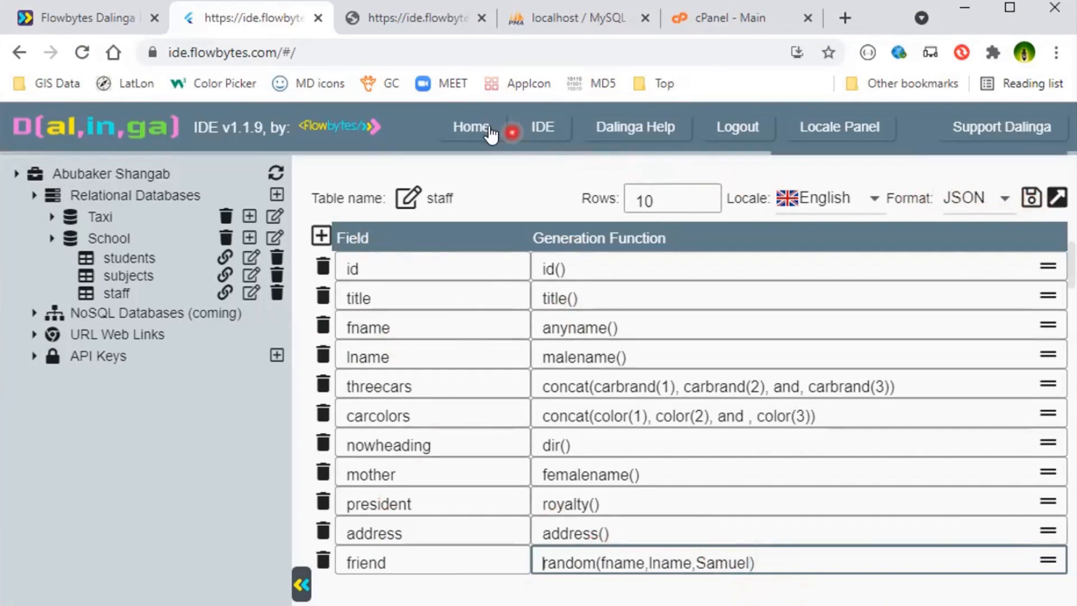
- Reload the generated staff output and check the friend values against each record's fname and lname
click(408, 19)
click(79, 59)
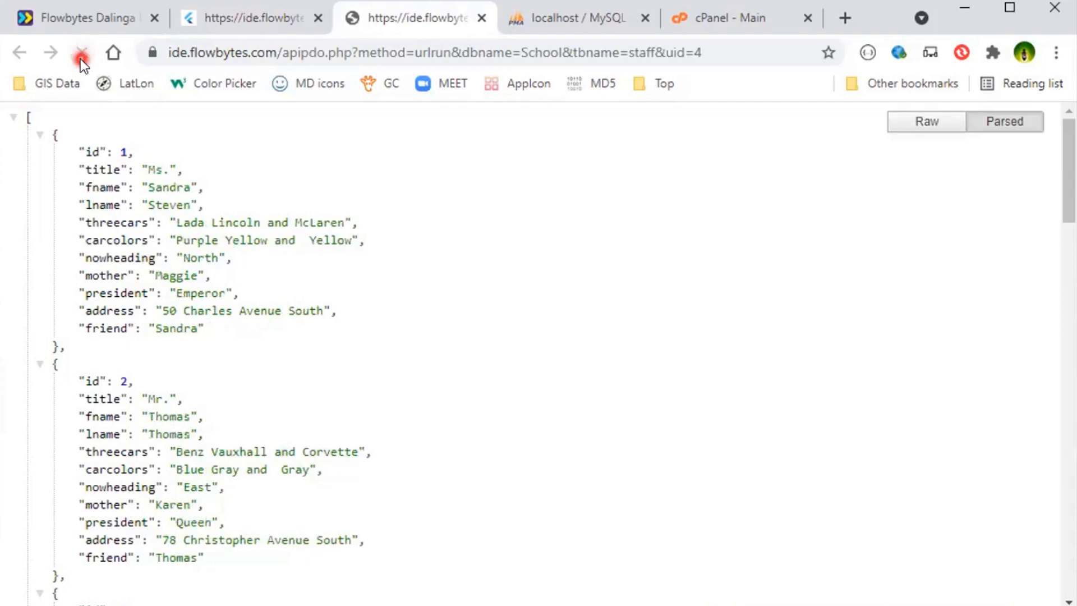
scroll(246, 257, down, 1)
scroll(288, 295, down, 13)
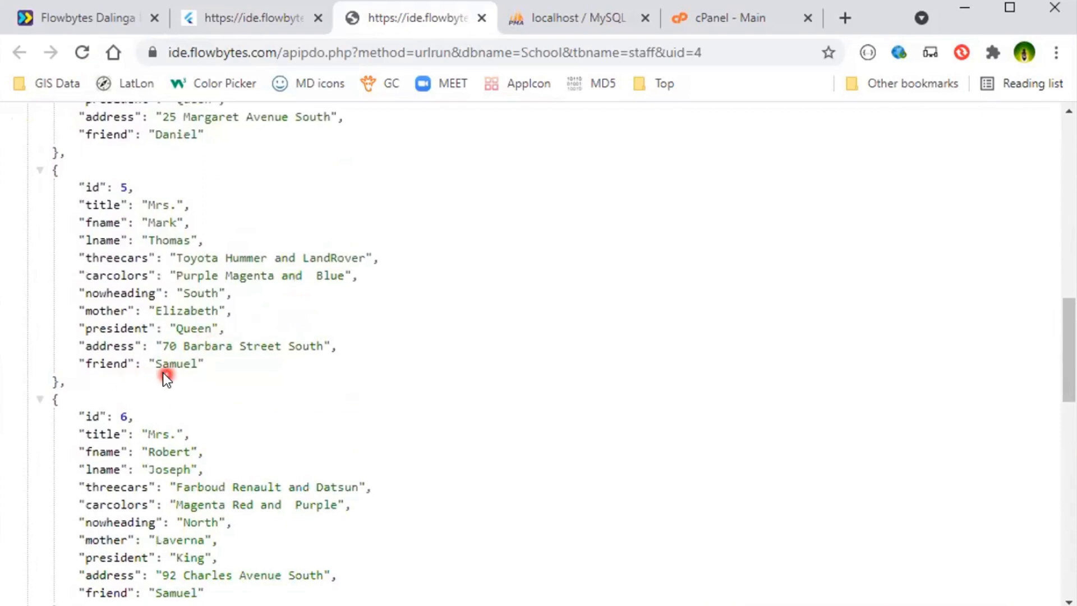
scroll(319, 253, up, 8)
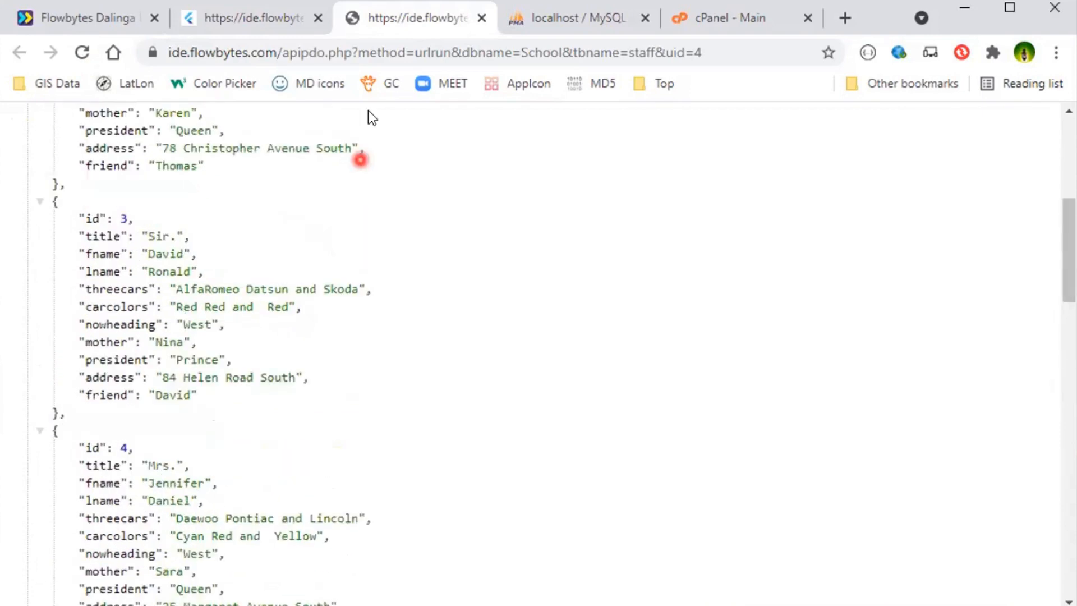
- Back in the Dalinga IDE, set the staff table's output format to SQL and save it
click(257, 17)
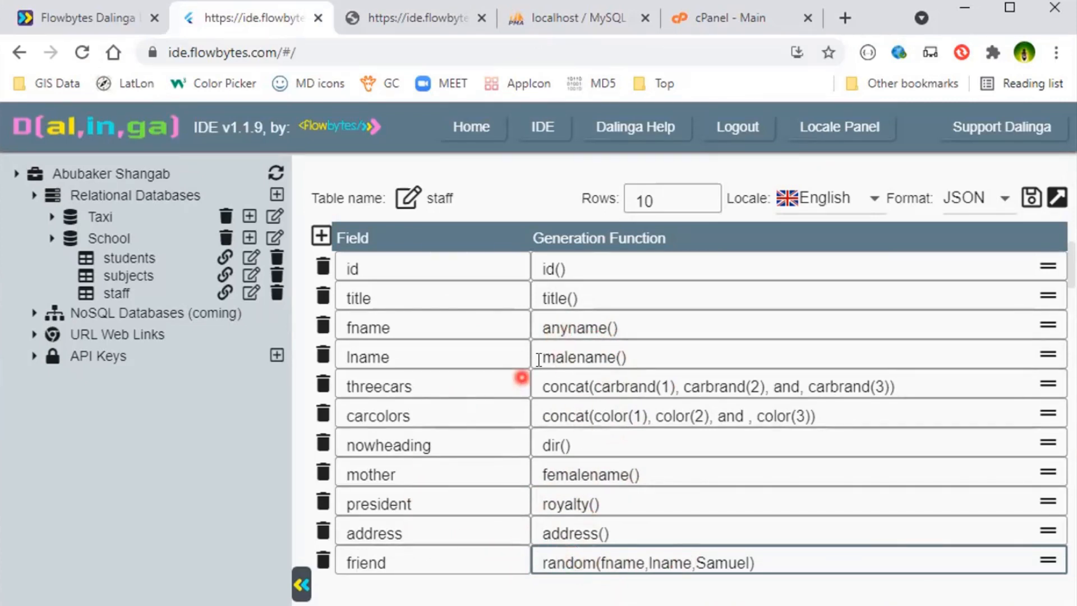
click(997, 211)
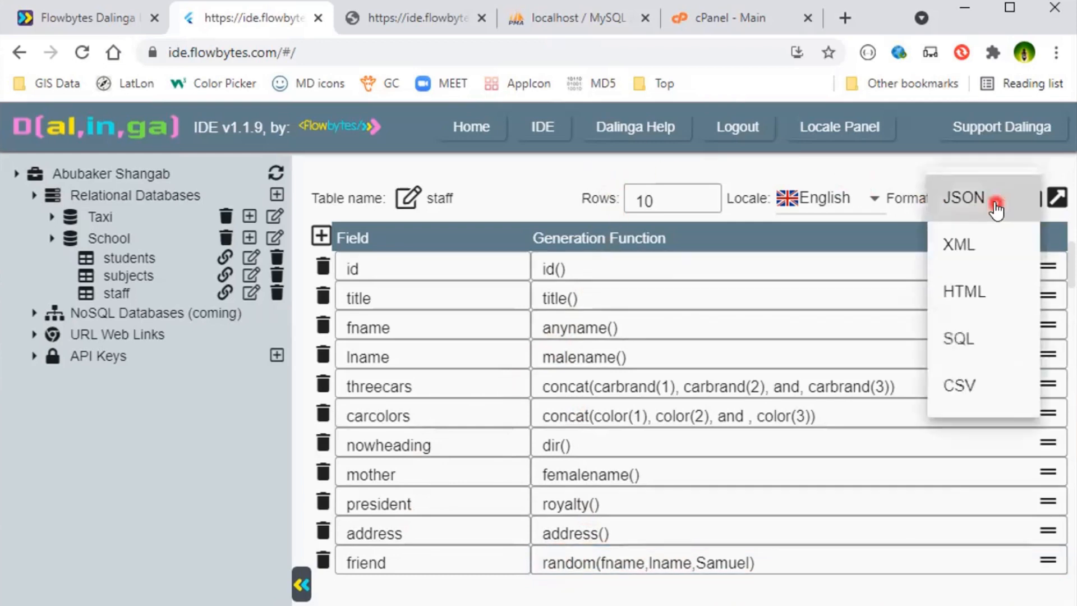
click(954, 345)
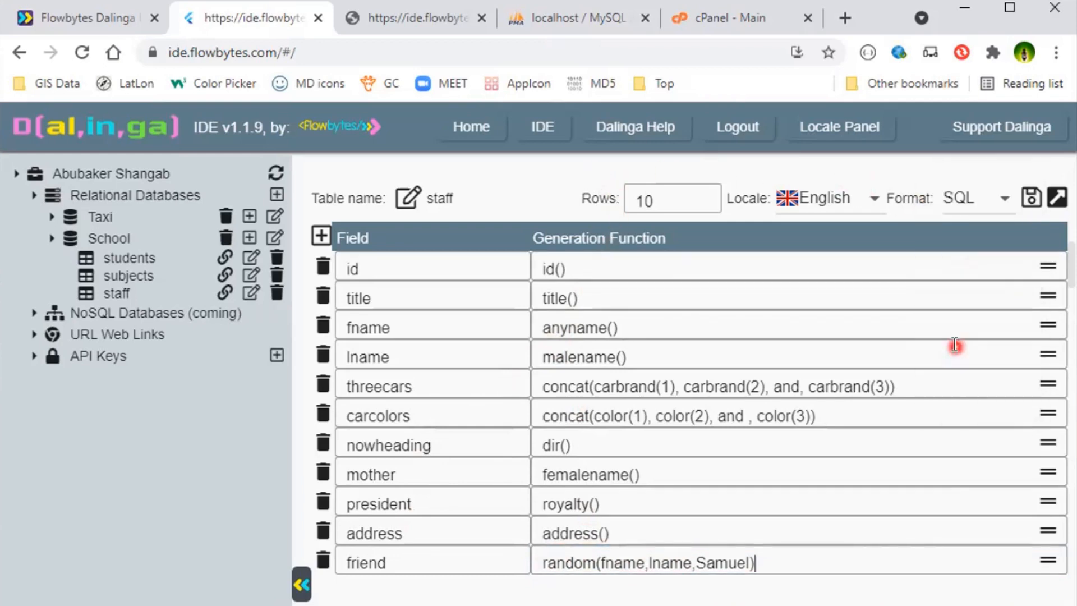
click(1032, 203)
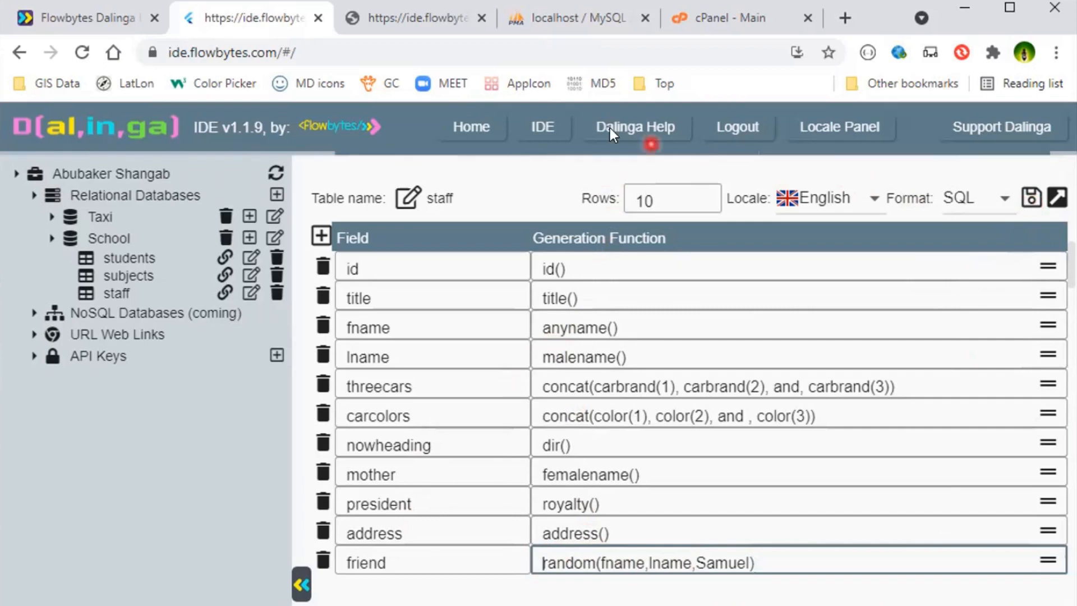
- Reload the staff output and copy the entire SQL script, from DROP TABLE through the last inserted row
click(395, 24)
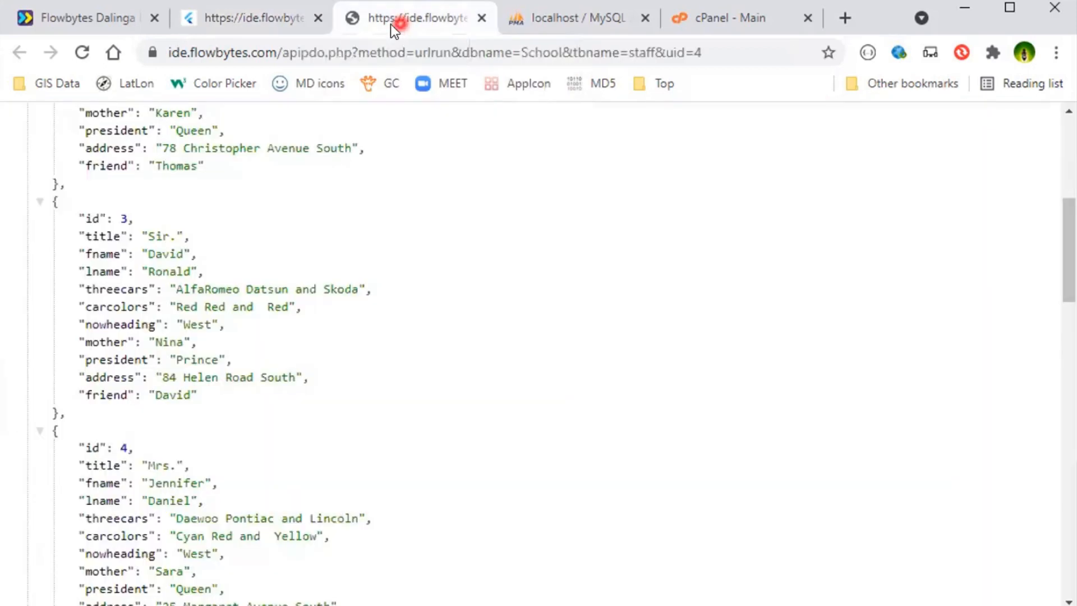
click(82, 52)
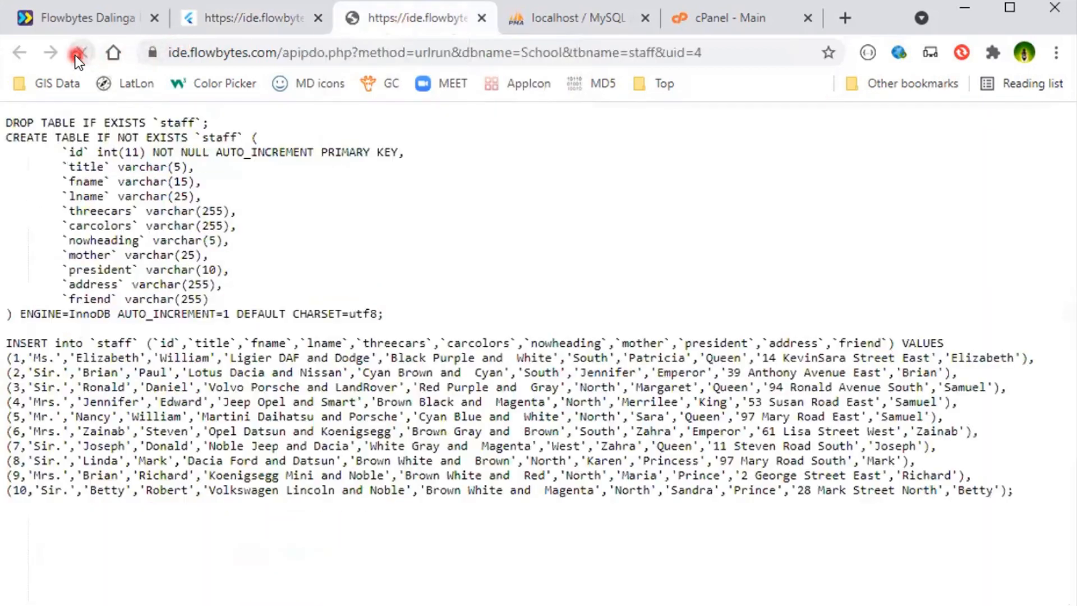
drag(193, 533, 5, 121)
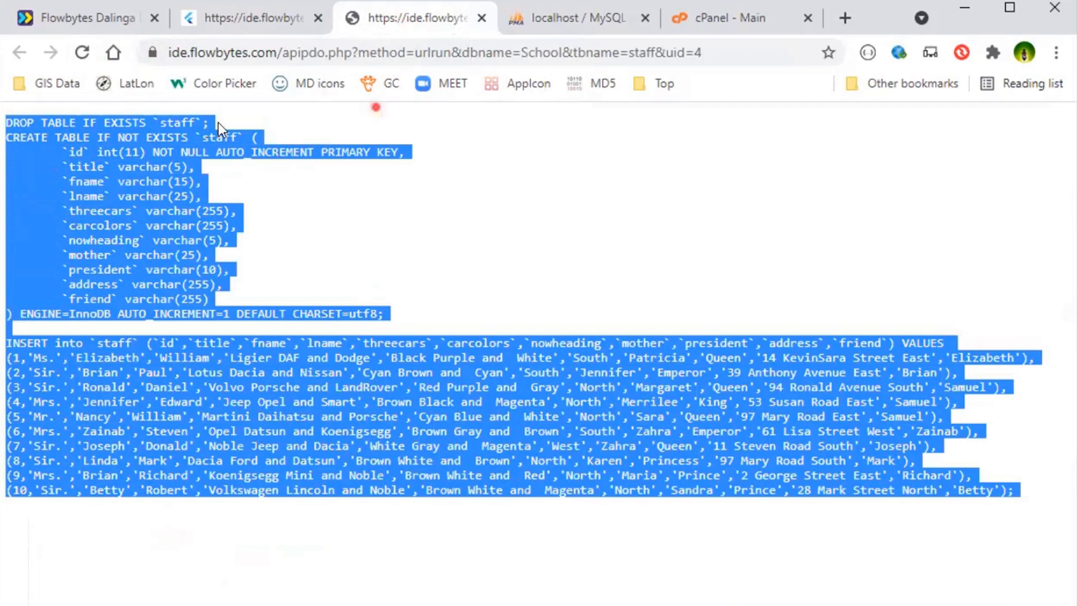
- In phpMyAdmin, replace the default query on school.staff with the copied script and run it, accepting the table drop
click(250, 150)
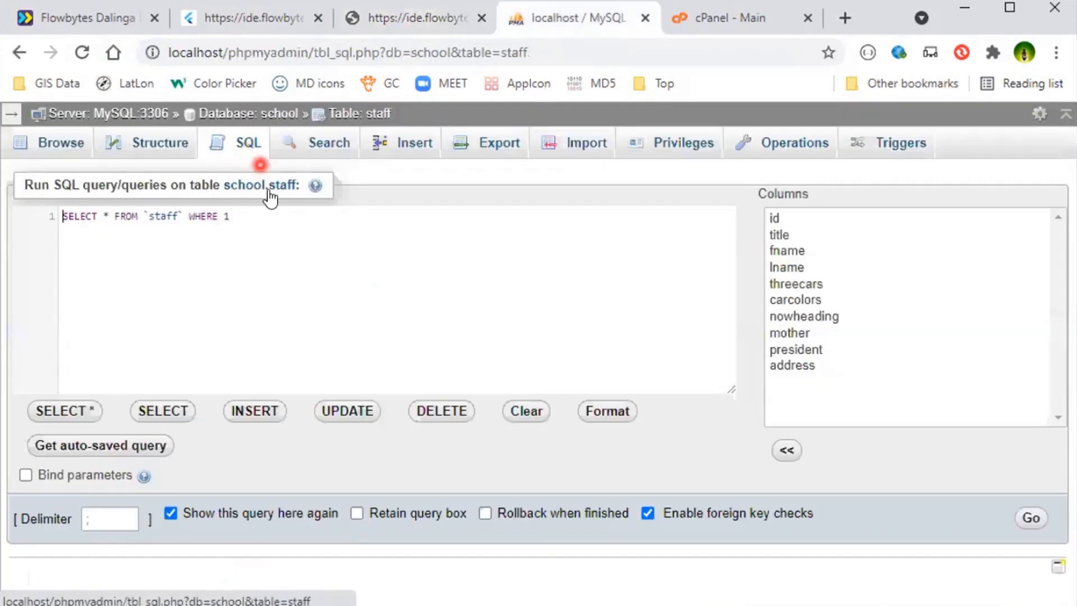
click(295, 274)
key(ctrl+a)
key(ctrl+v)
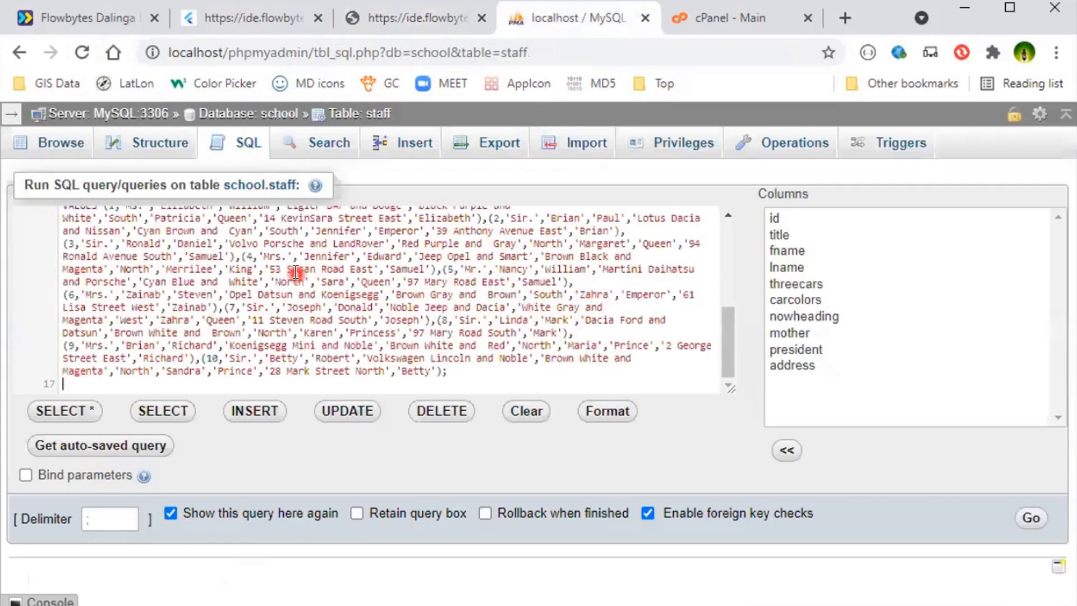
click(1026, 519)
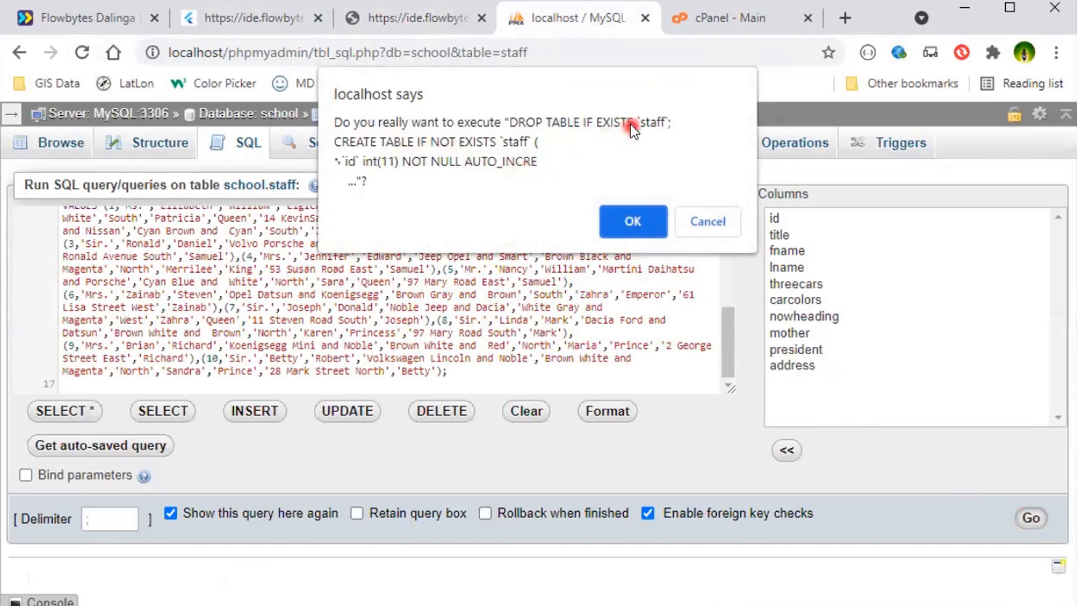
click(631, 227)
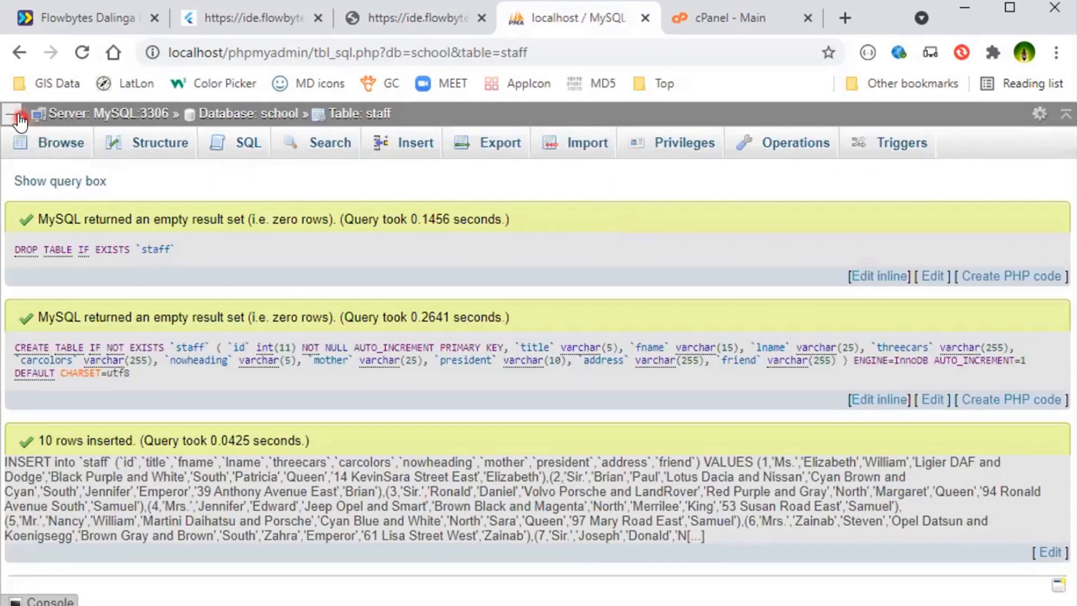
- Browse the imported rows of the staff table in the school database across the full page width, and return to the Dalinga IDE
click(18, 115)
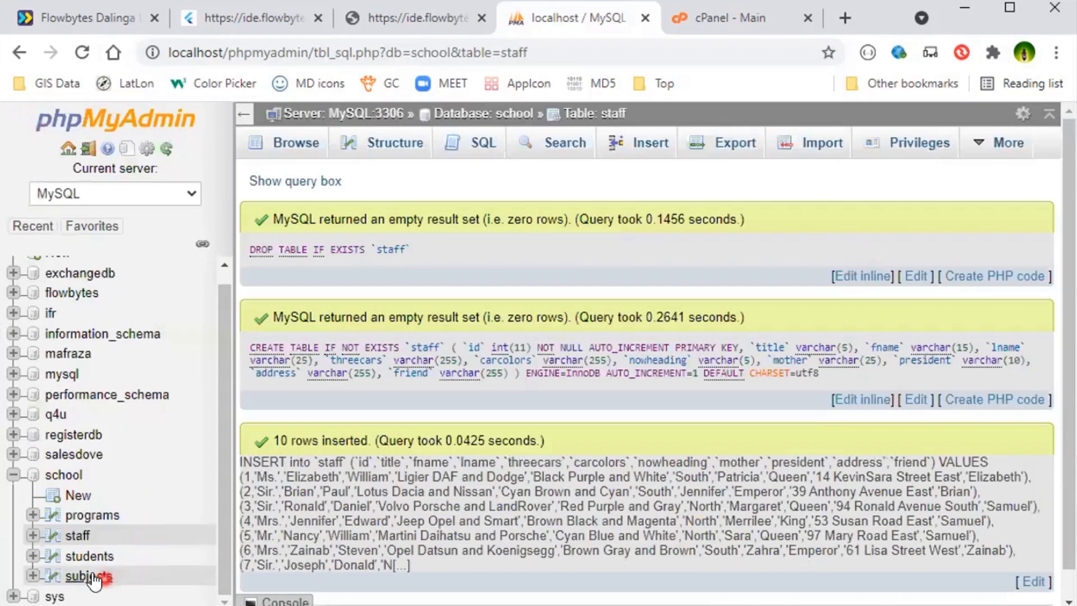
click(80, 535)
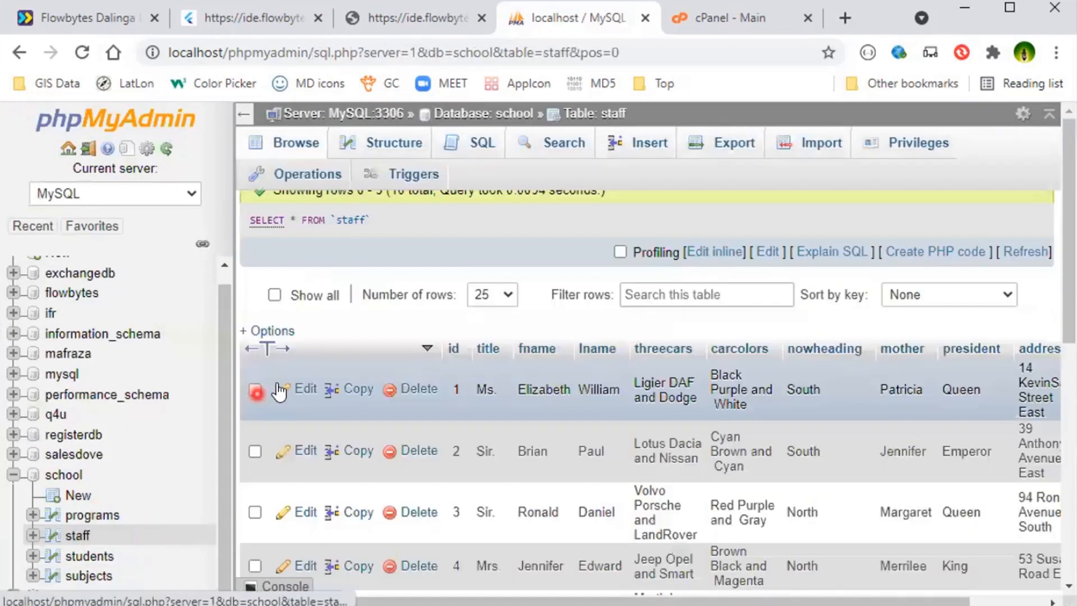
click(242, 113)
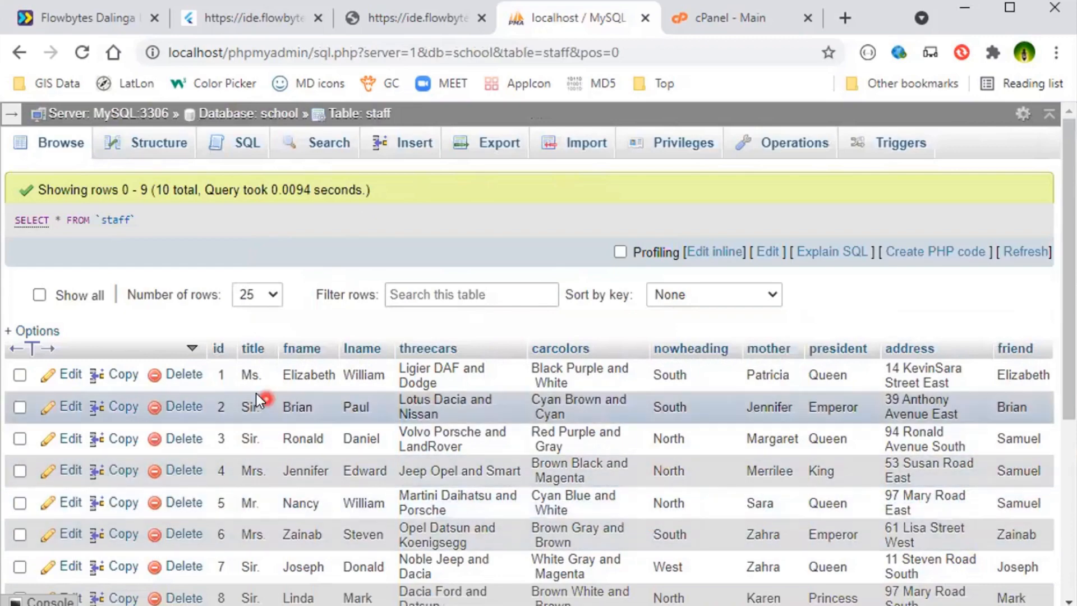
scroll(528, 450, down, 5)
scroll(527, 449, up, 5)
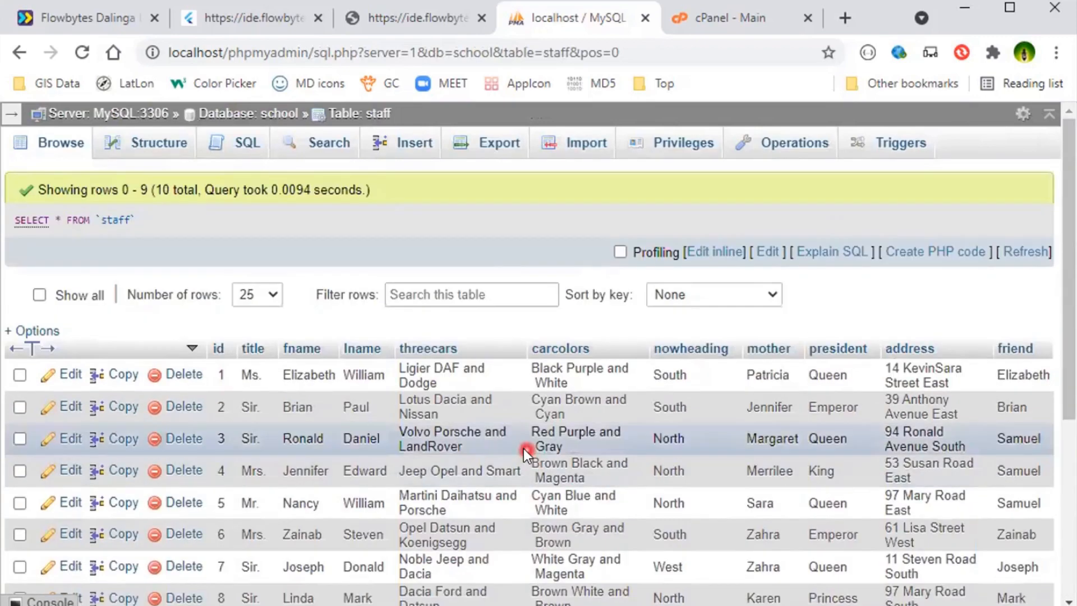
scroll(523, 449, down, 3)
scroll(456, 409, up, 3)
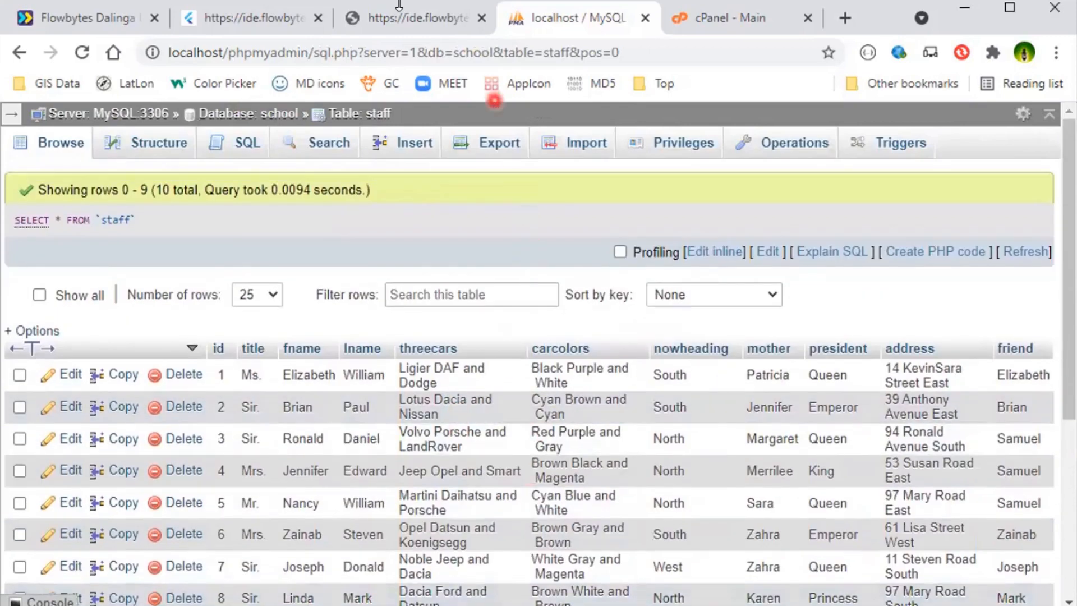
click(292, 22)
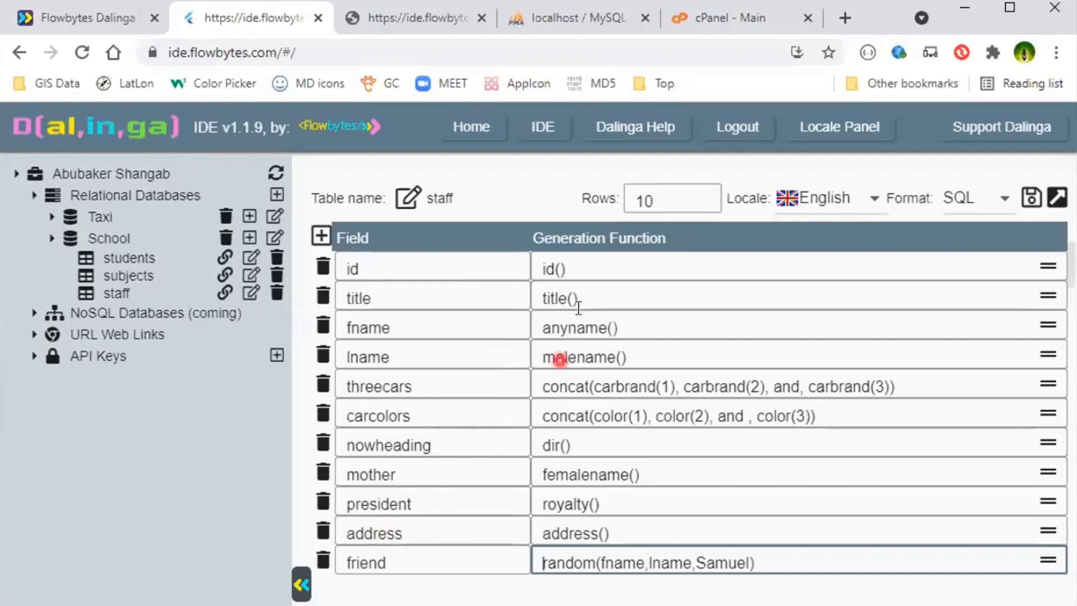